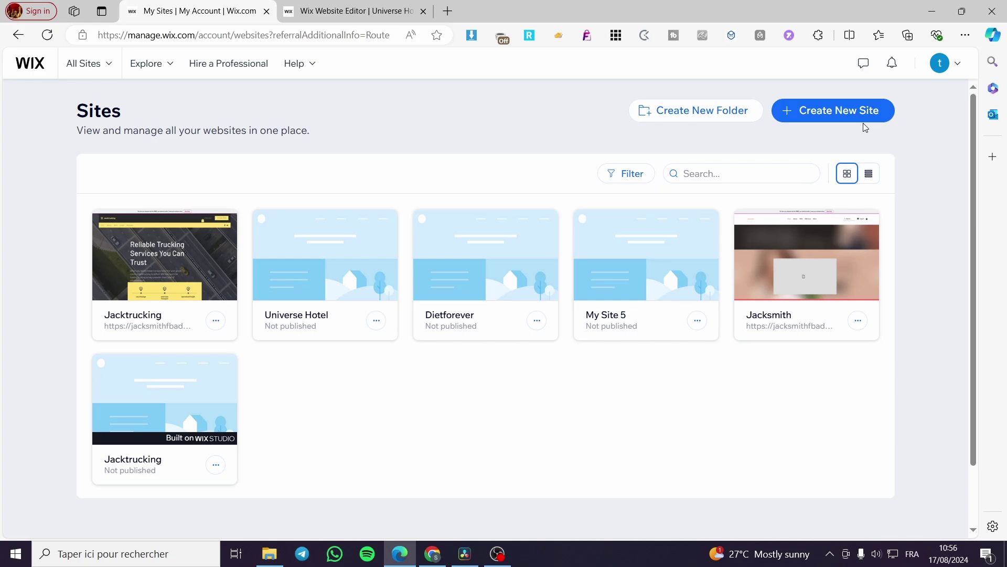
- Start a new site in the classic editor, then close that site-creation tab
click(815, 120)
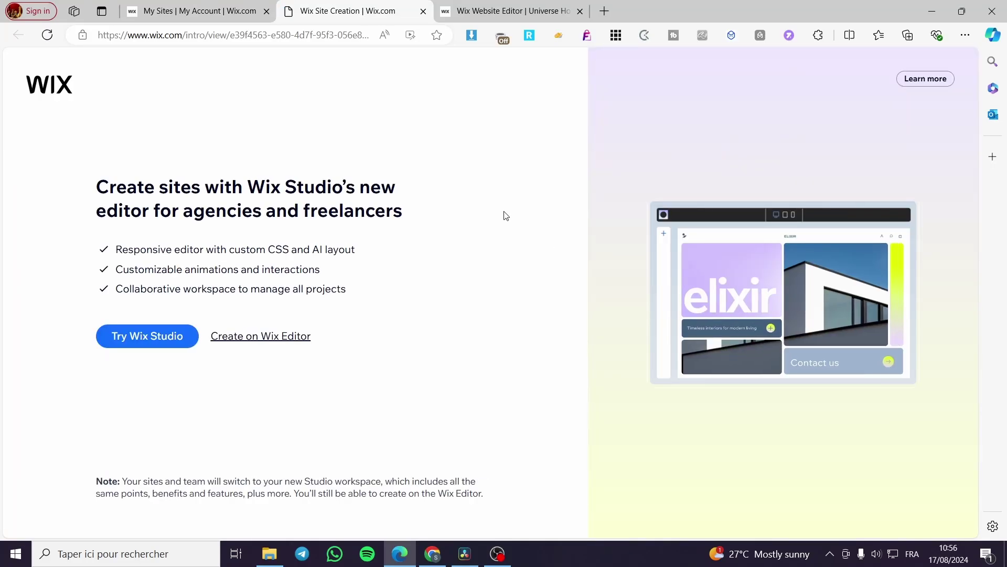
click(272, 339)
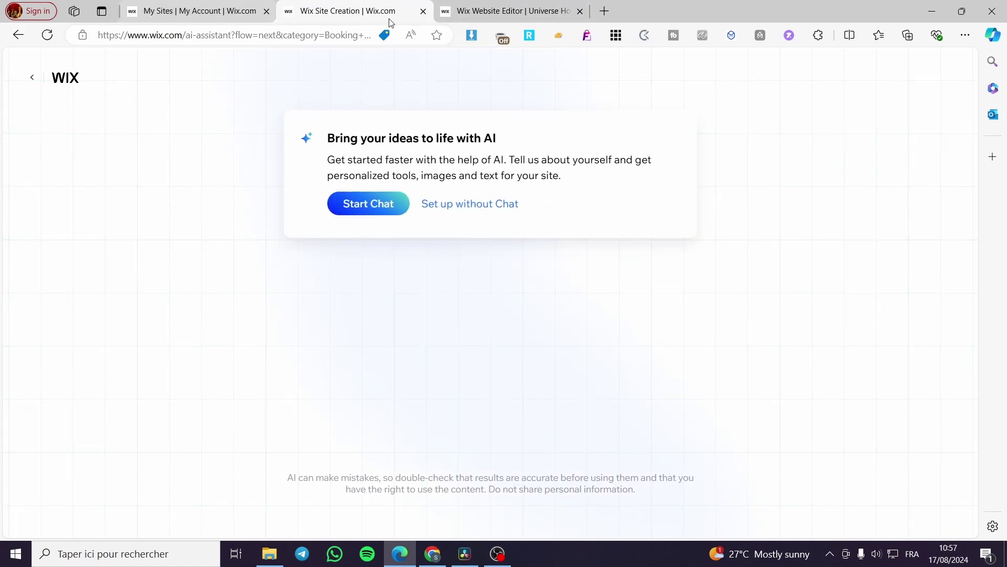
click(423, 11)
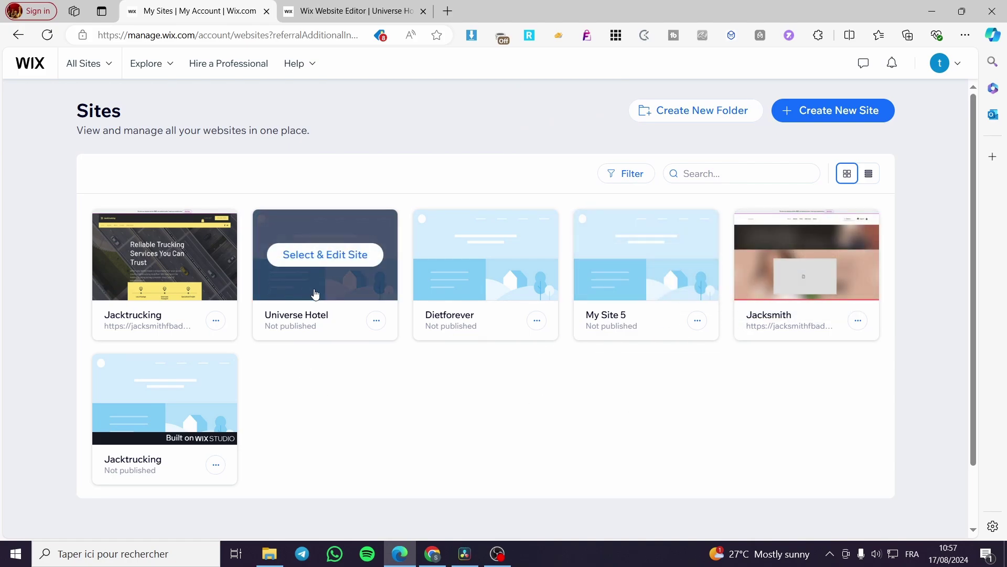
- Open the Universe Hotel site dashboard, browse its sidebar, and switch to its editor tab
click(320, 261)
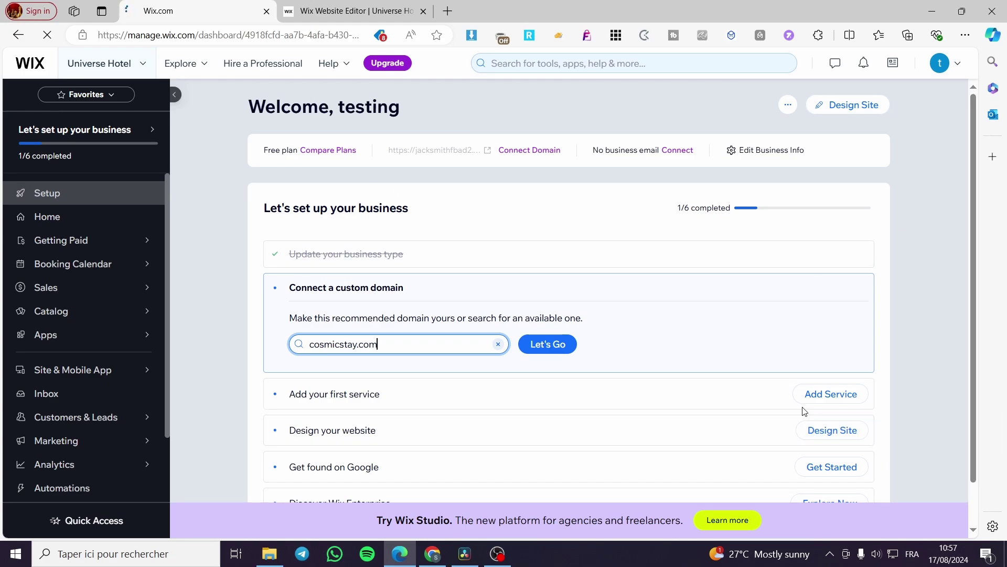
scroll(698, 294, down, 1)
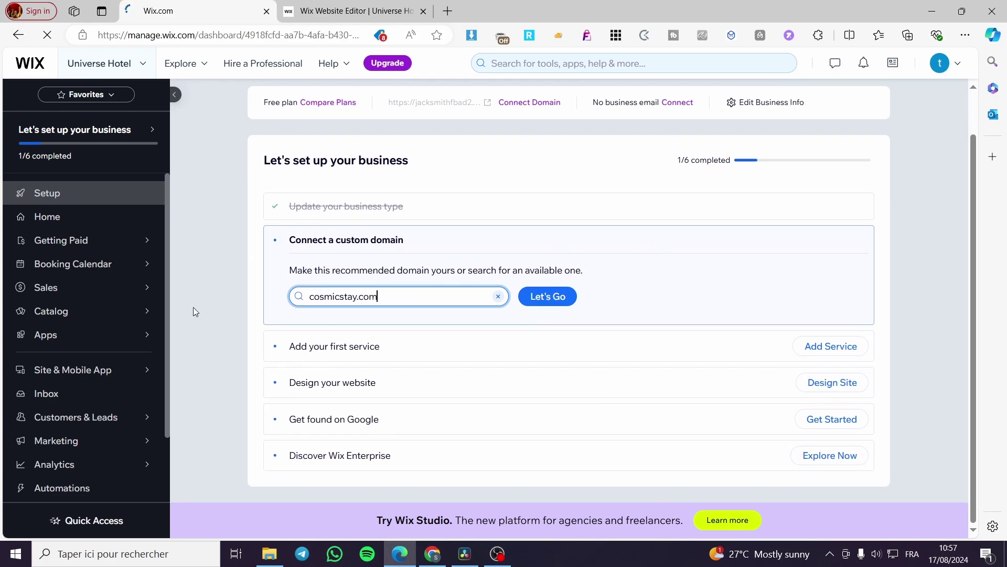
scroll(99, 337, down, 2)
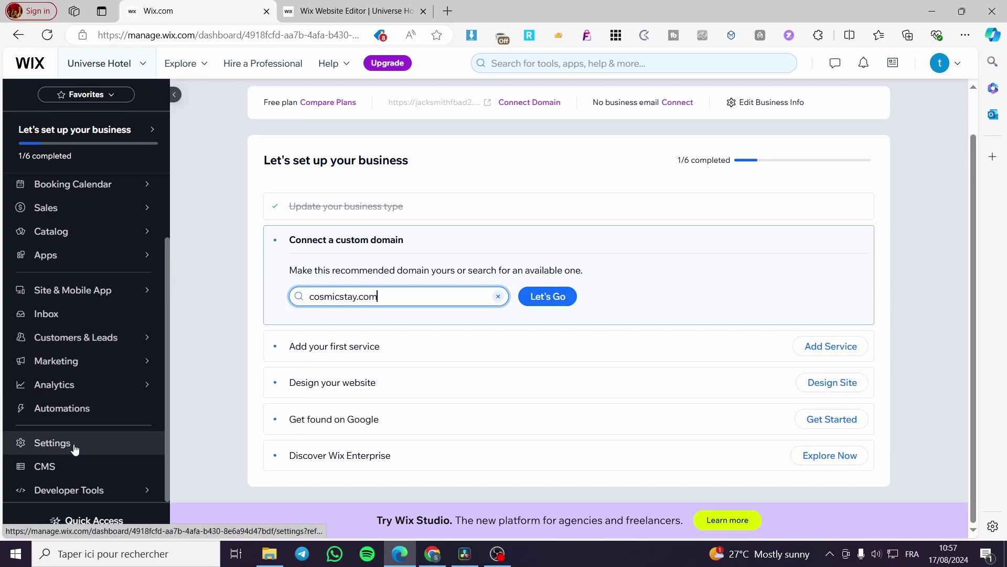
scroll(76, 446, up, 2)
mouse_move(76, 446)
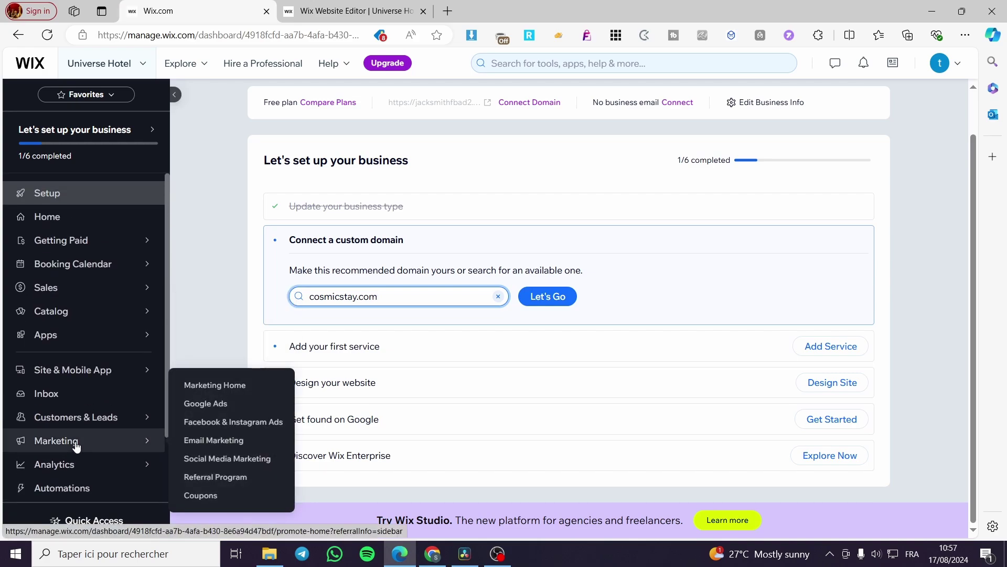
scroll(399, 360, up, 1)
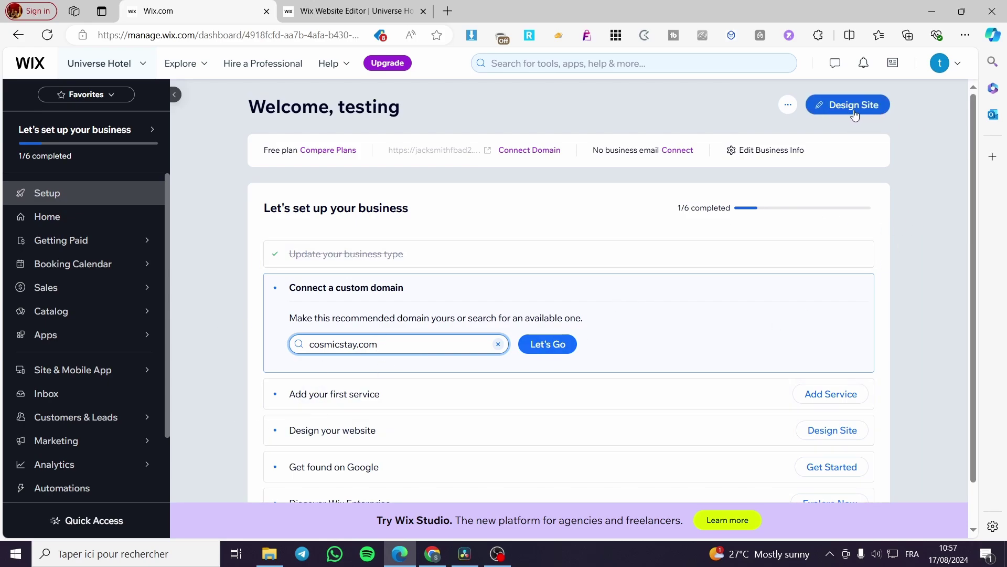
click(314, 11)
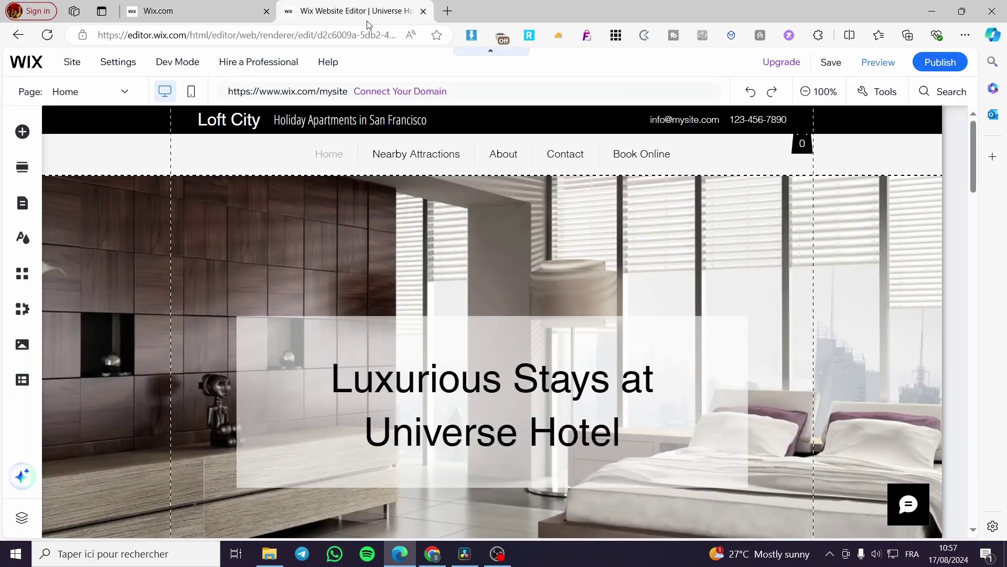
- Scroll through the Universe Hotel home page and return to the Loft City header
scroll(831, 299, down, 14)
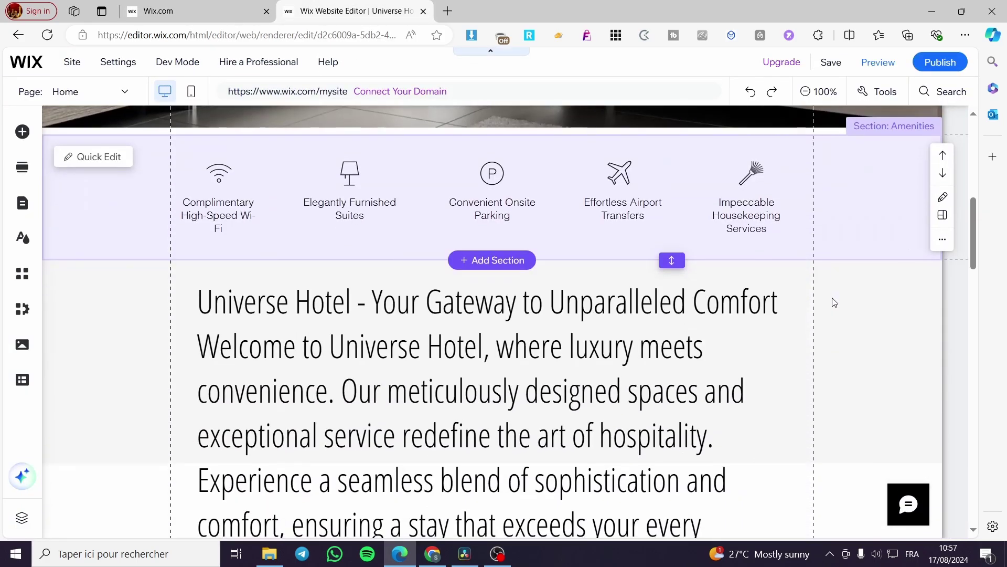
scroll(637, 314, down, 10)
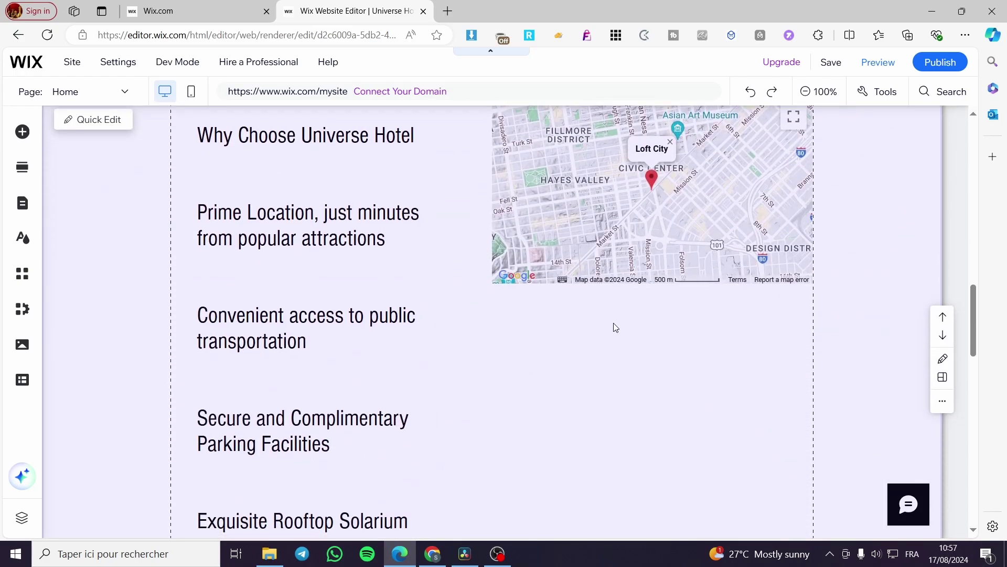
scroll(581, 308, down, 7)
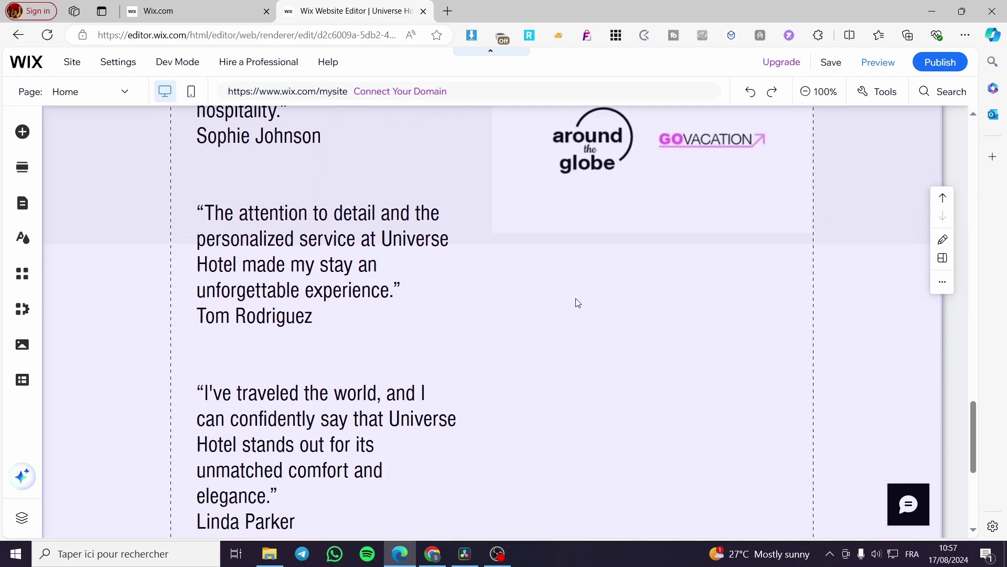
scroll(720, 291, up, 20)
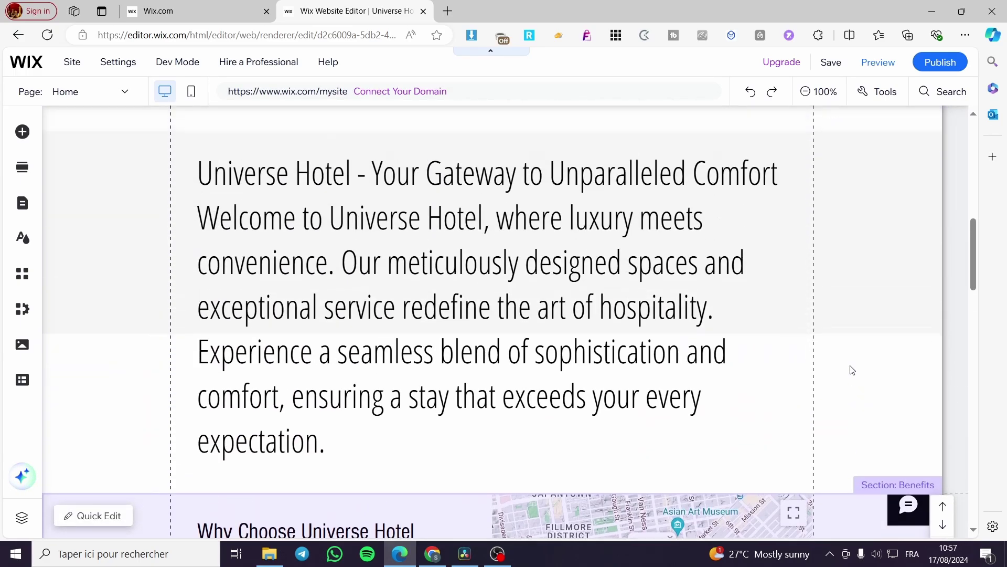
scroll(837, 367, up, 5)
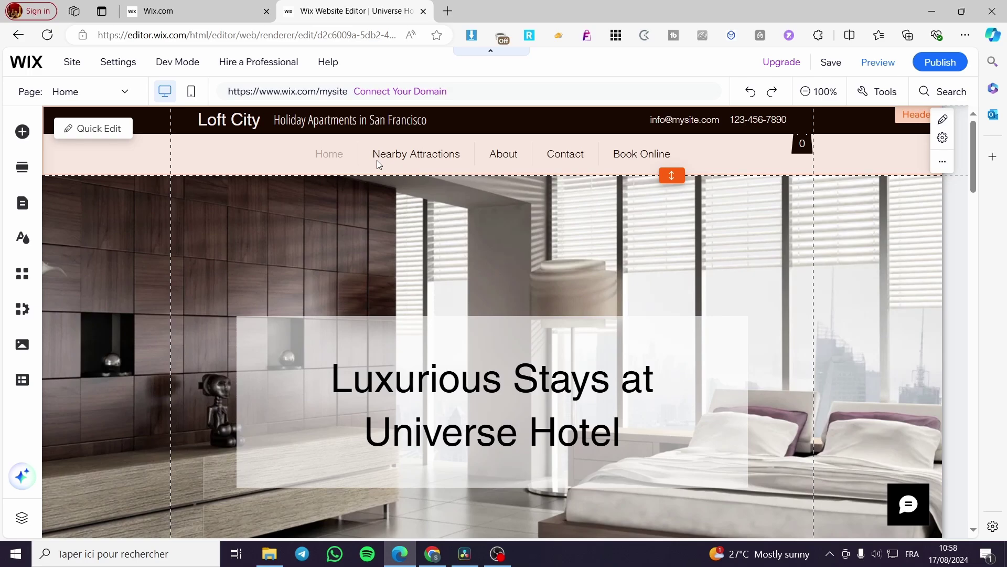
scroll(566, 323, down, 7)
scroll(571, 325, down, 1)
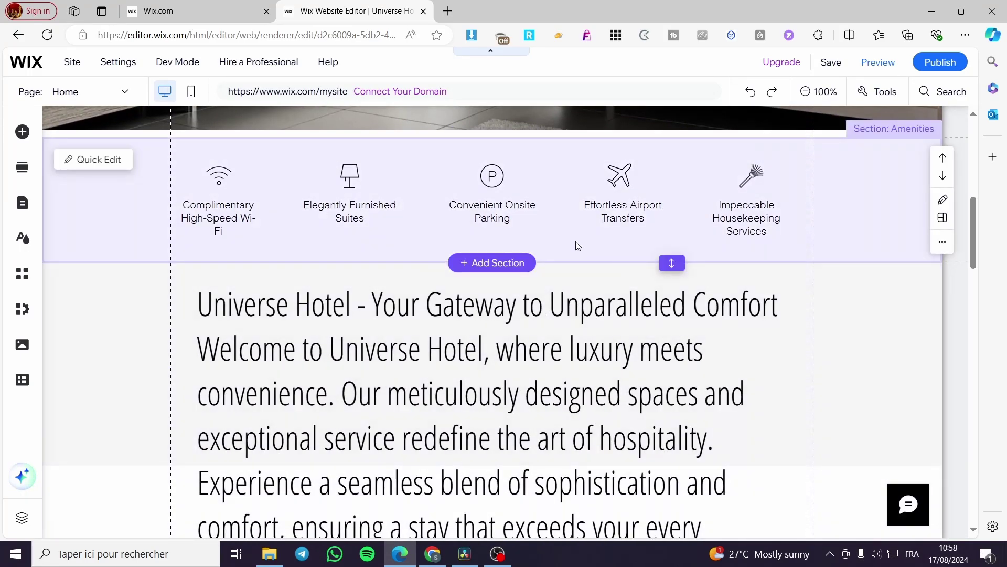
scroll(591, 332, down, 1)
scroll(590, 327, down, 4)
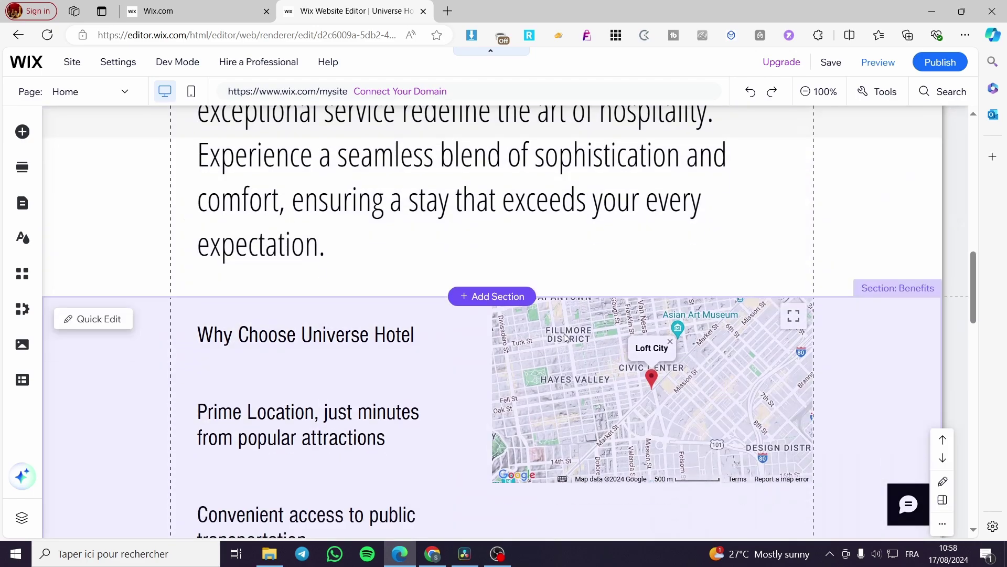
scroll(616, 364, down, 1)
scroll(446, 342, up, 10)
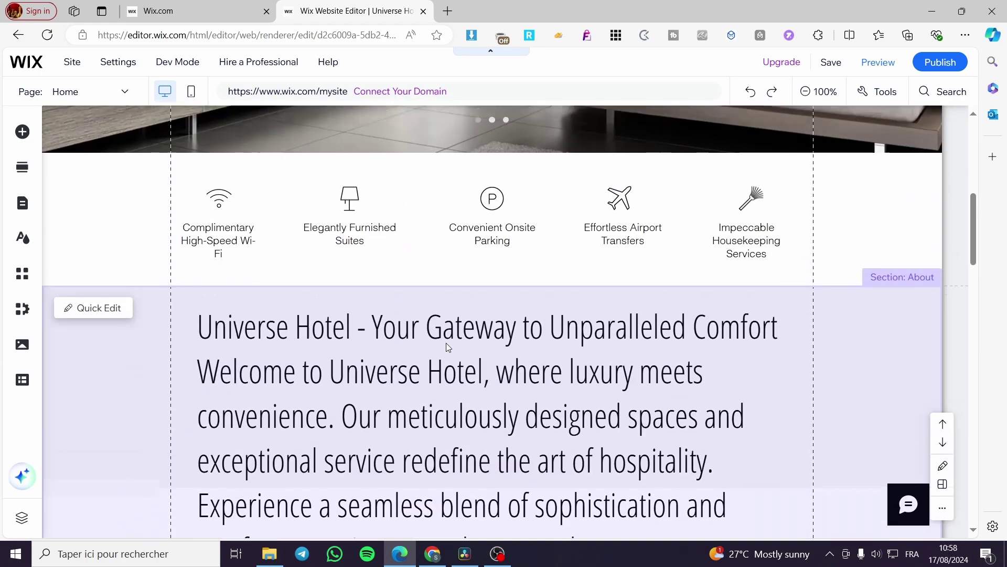
scroll(447, 346, up, 1)
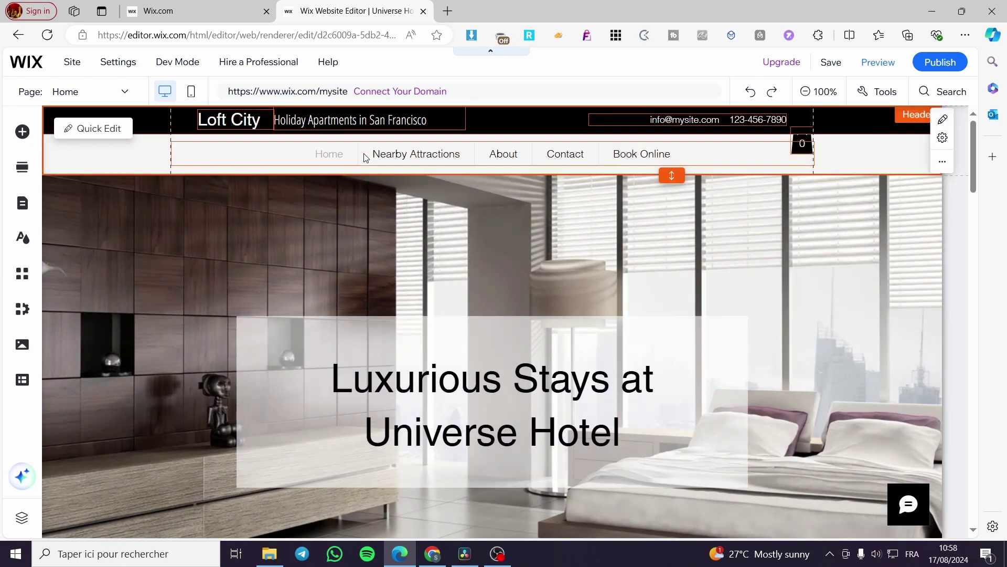
click(255, 156)
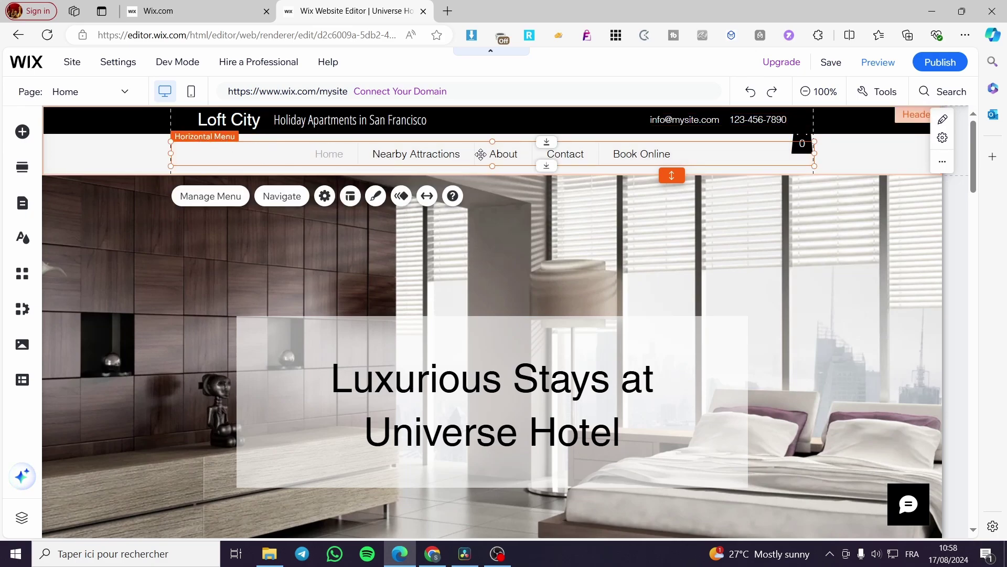
click(193, 199)
click(360, 124)
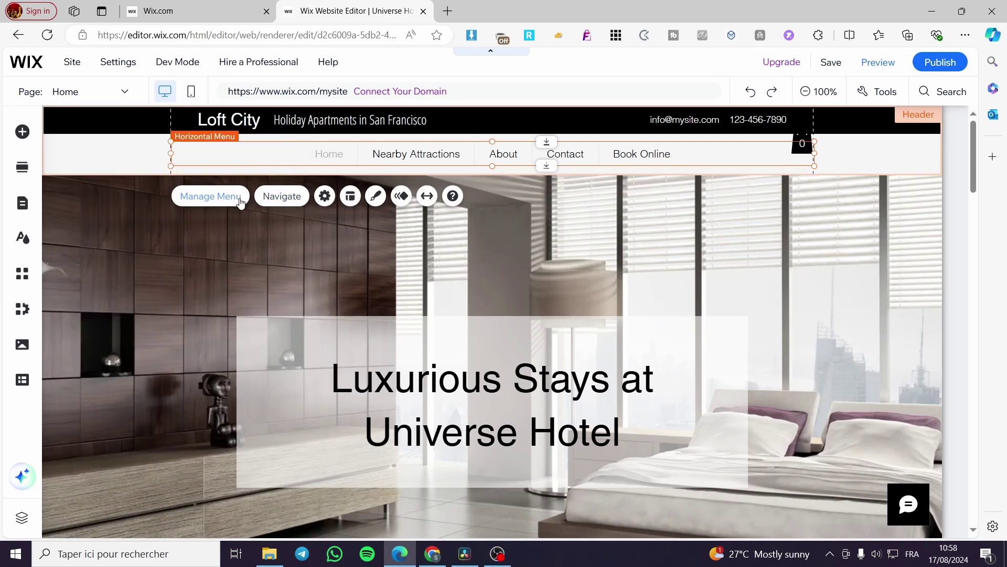
click(208, 200)
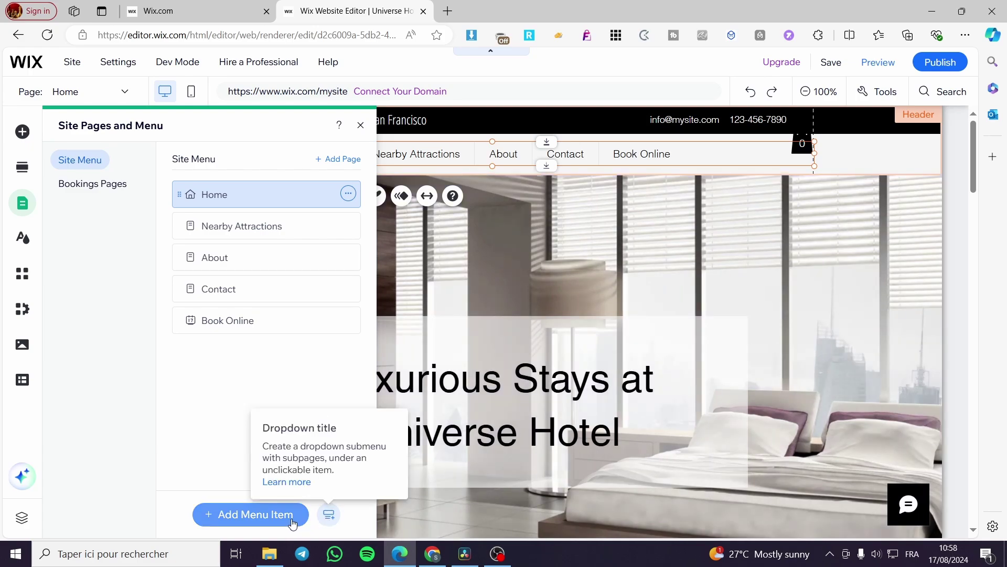
click(237, 518)
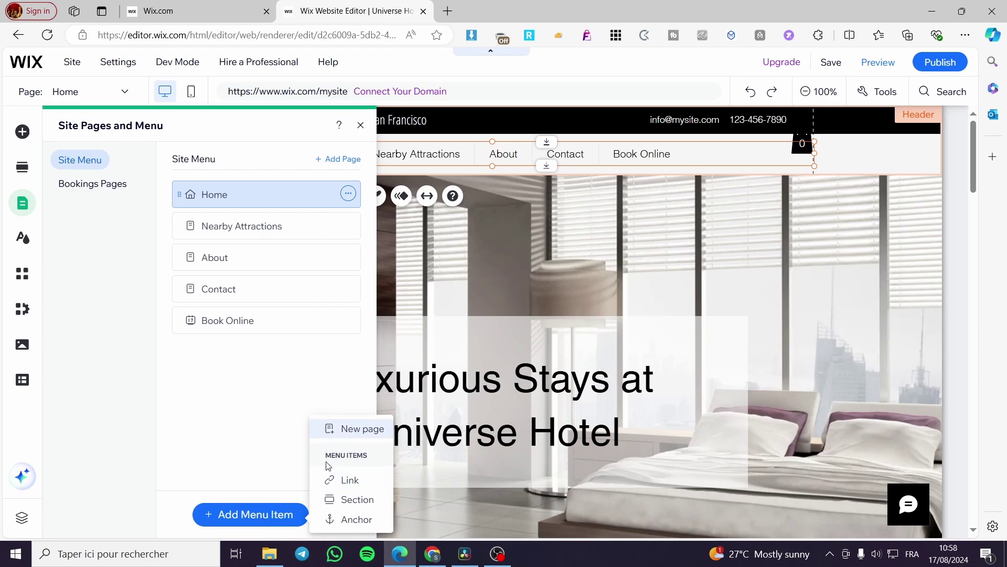
click(368, 520)
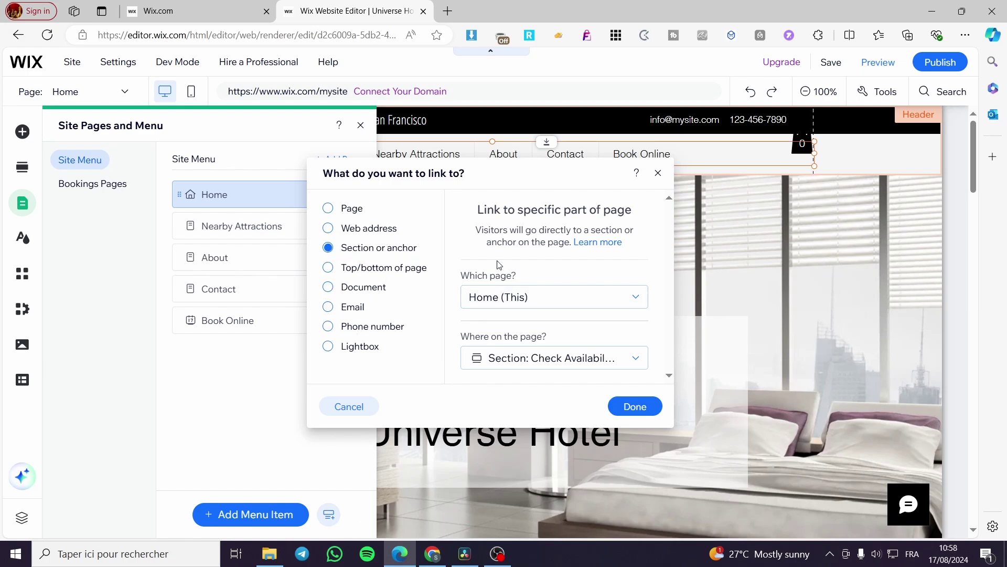
click(658, 174)
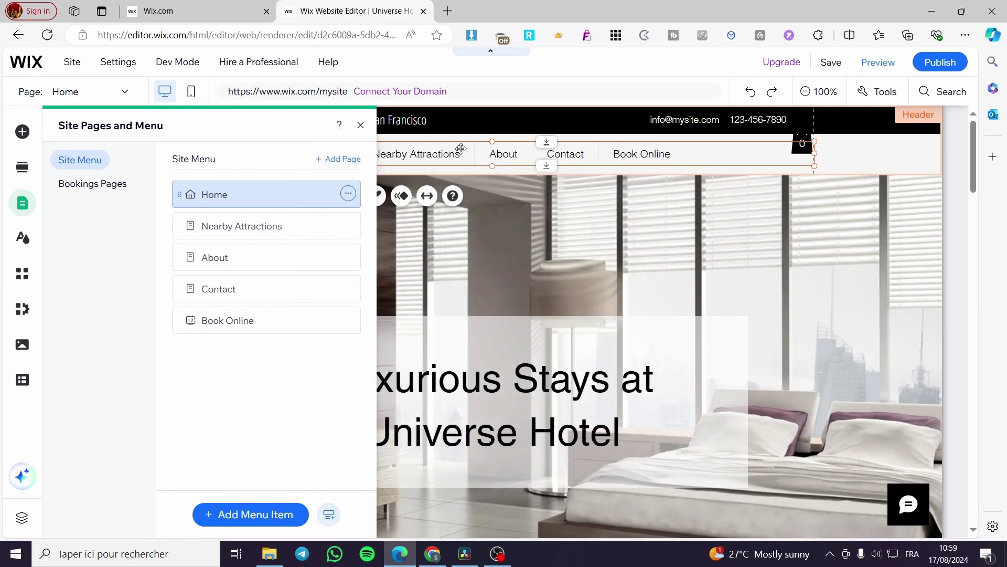
click(360, 126)
scroll(508, 409, down, 4)
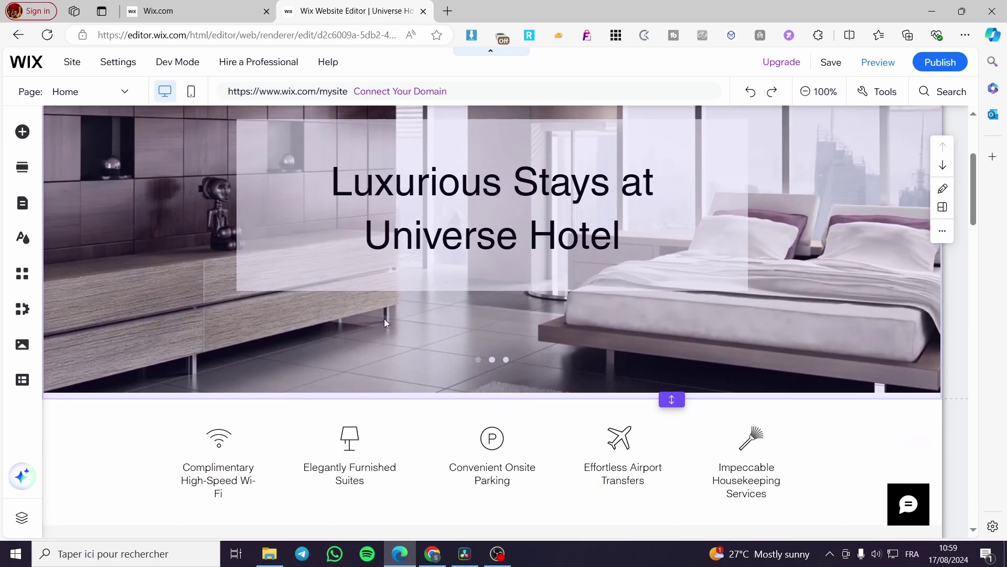
- In Add Elements > Menu & Anchor, browse the Anchor element and In-Page Menu designs
scroll(526, 390, down, 5)
scroll(432, 353, down, 15)
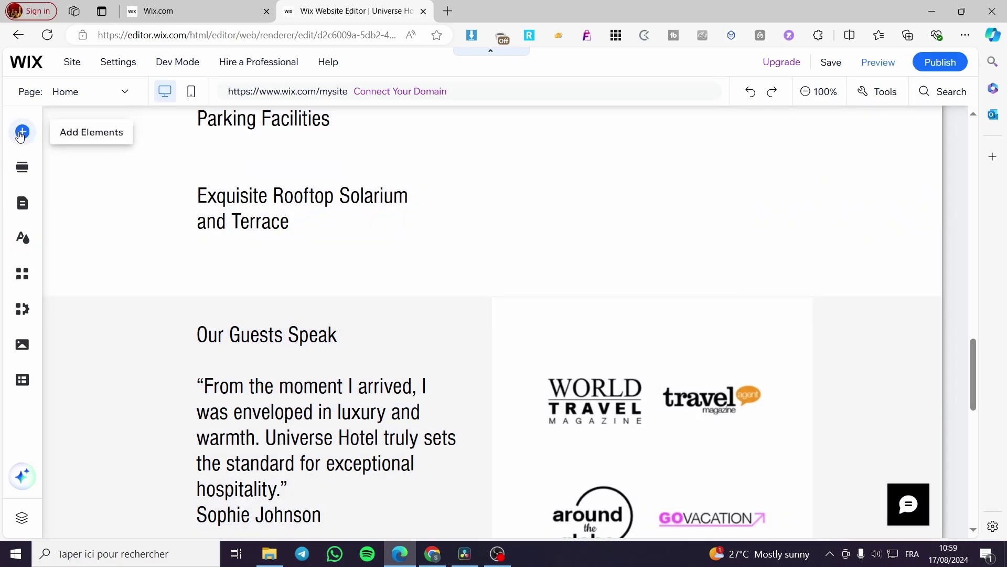
click(22, 133)
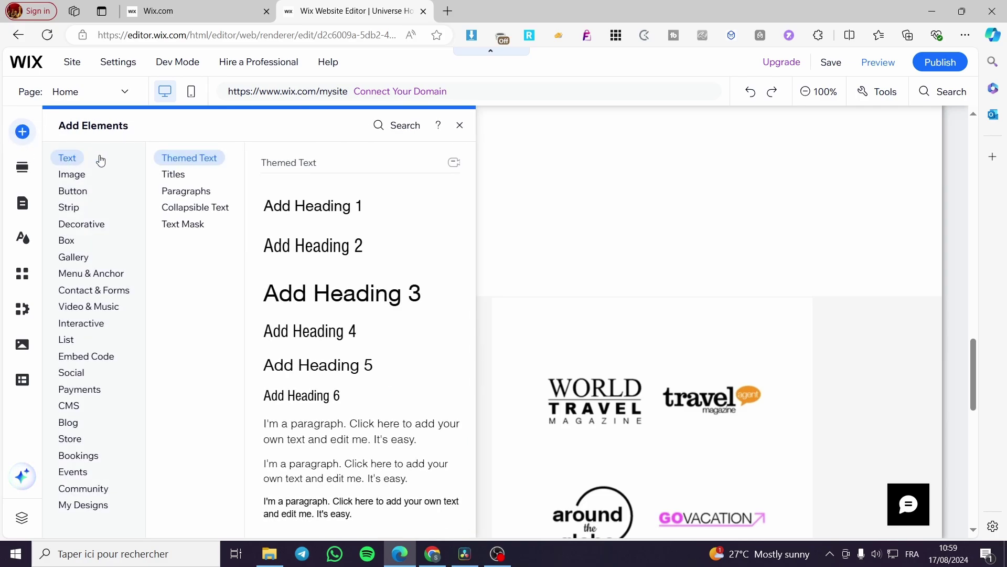
click(84, 275)
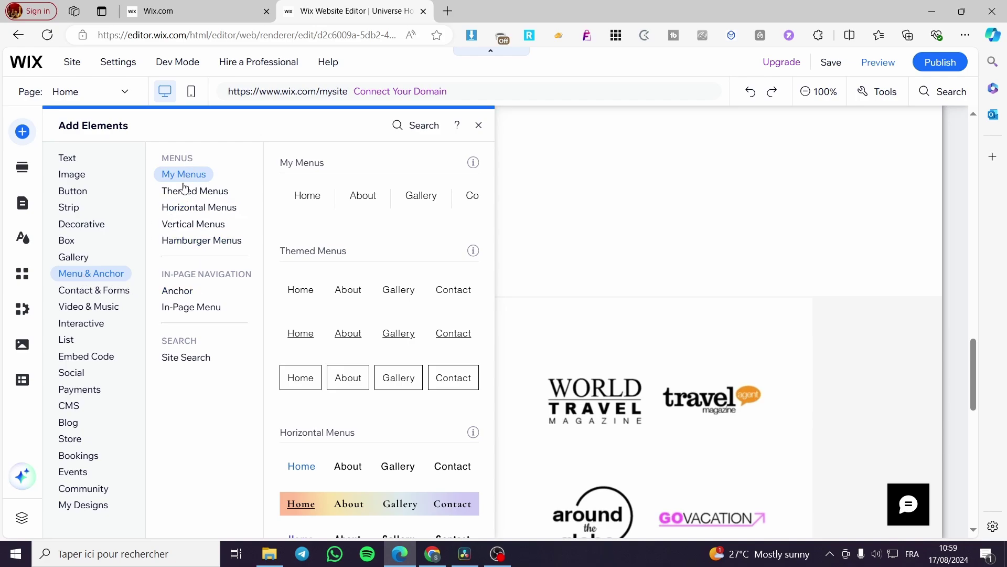
click(185, 293)
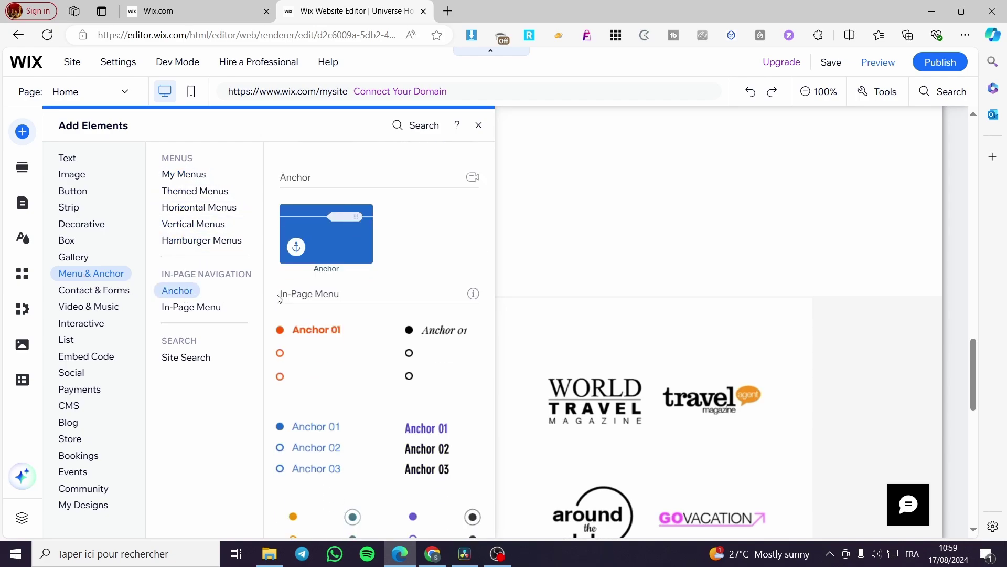
scroll(338, 315, down, 3)
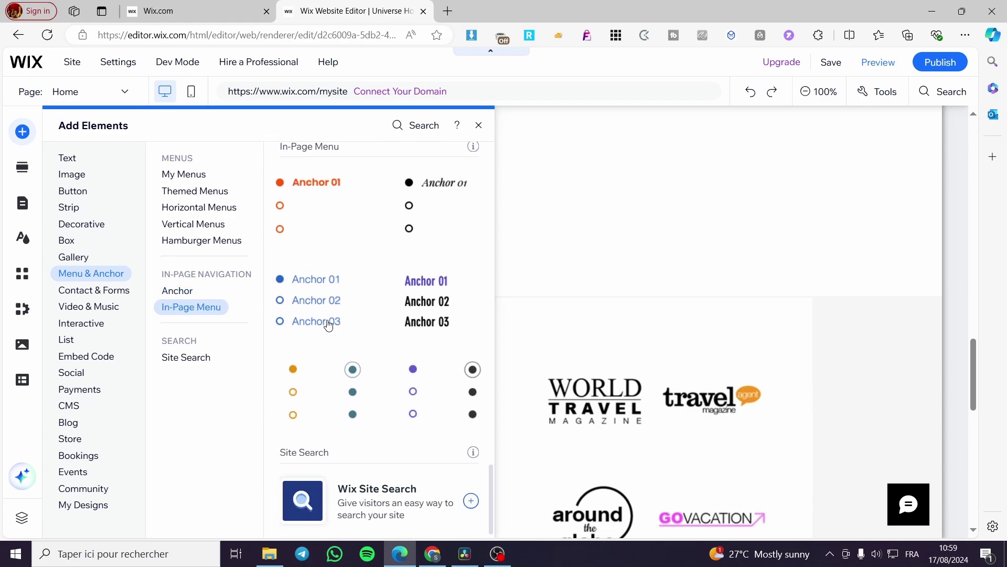
scroll(374, 402, up, 3)
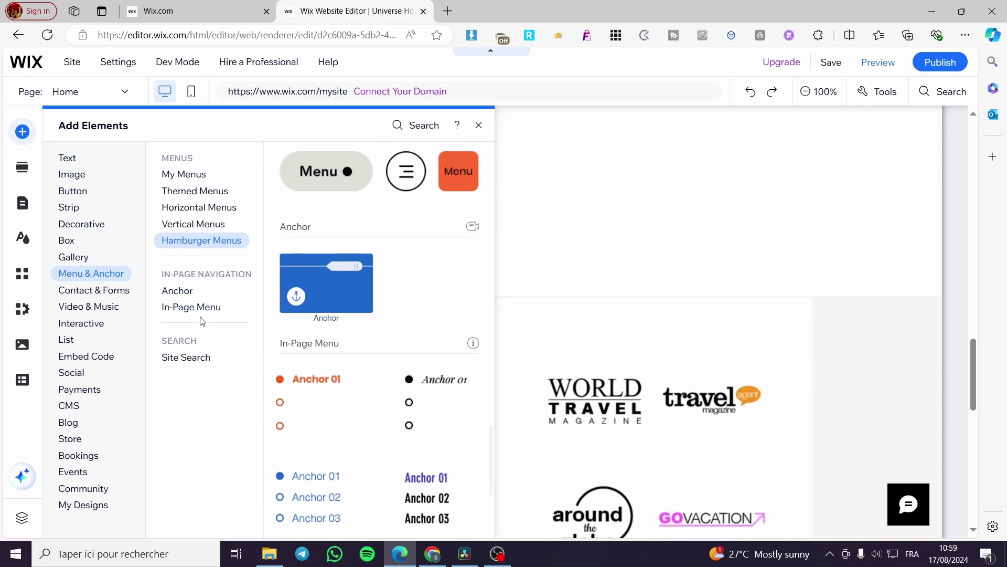
click(186, 309)
click(178, 290)
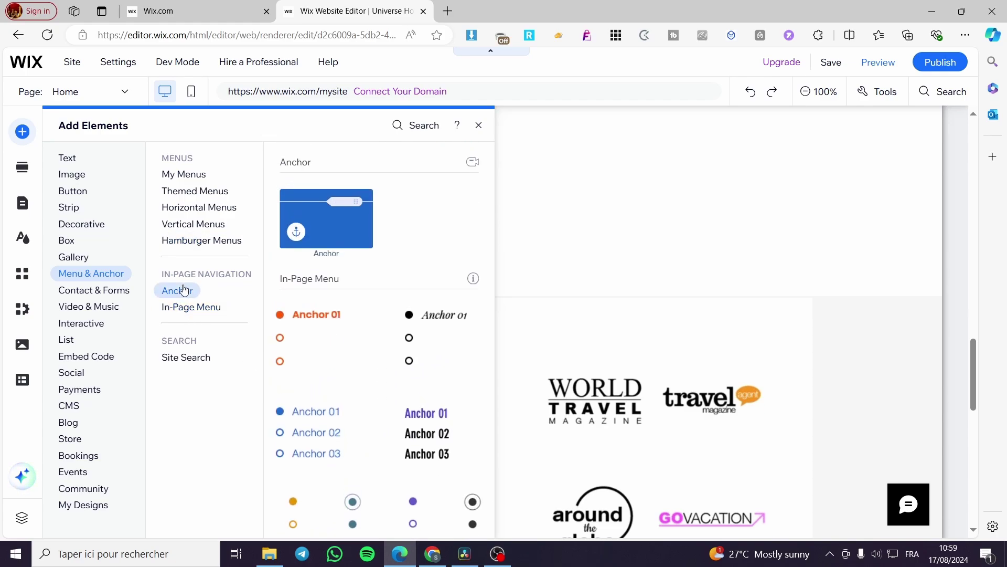
- Place a black-dot In-Page Menu, enlarge it, move it to Testimonials' bottom, then open Add Section
drag(436, 338, 206, 326)
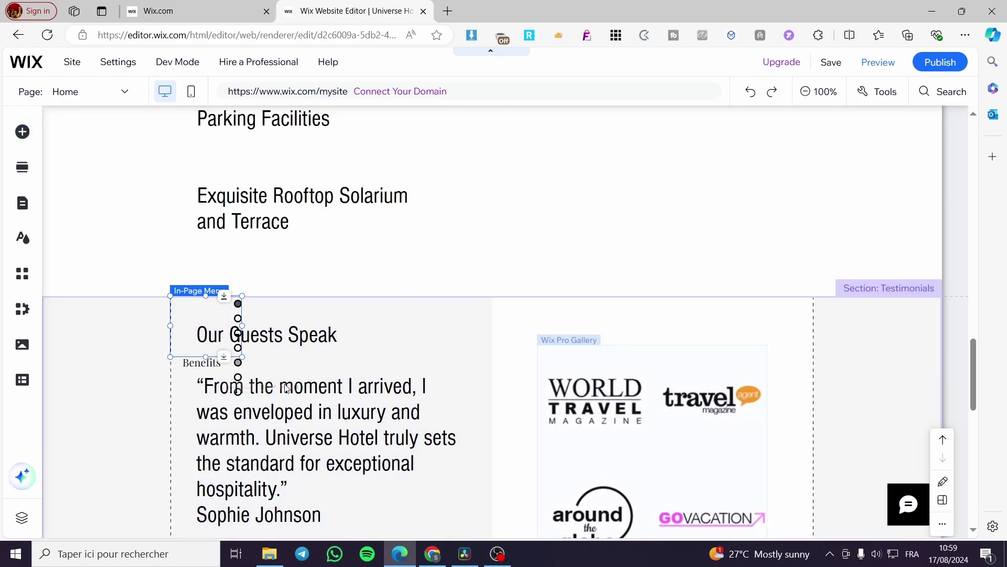
drag(242, 358, 538, 429)
drag(430, 337, 537, 222)
scroll(439, 344, down, 10)
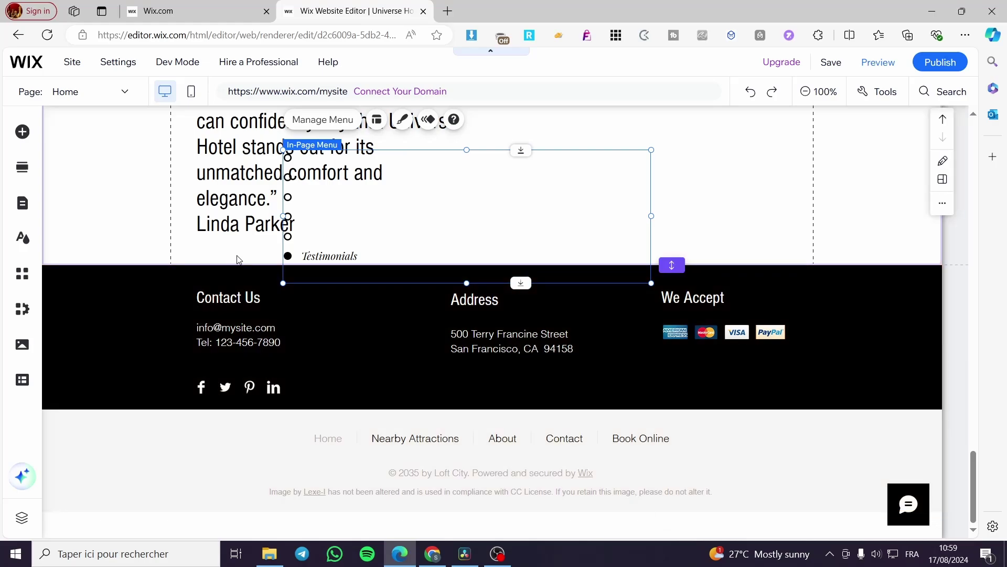
click(238, 260)
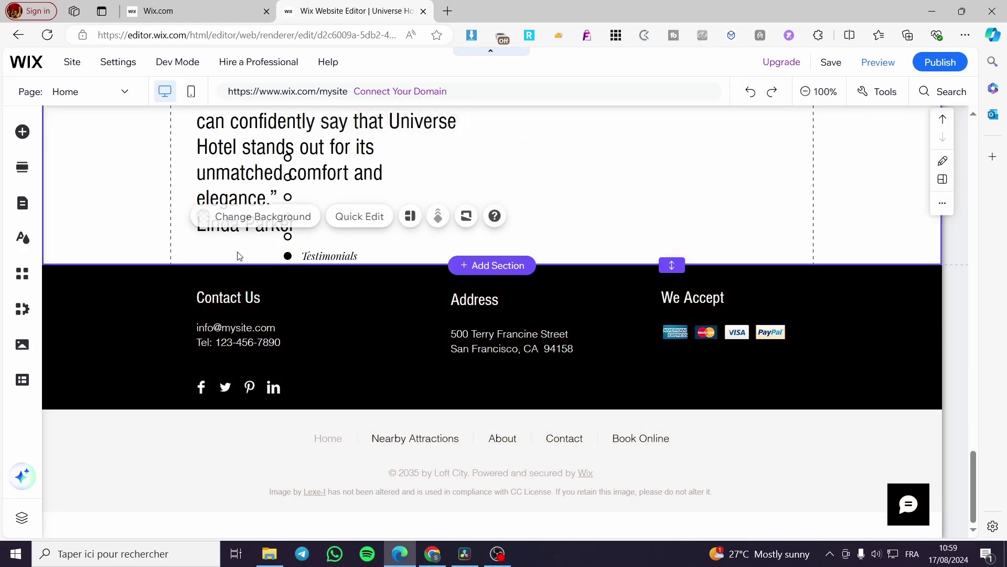
click(499, 268)
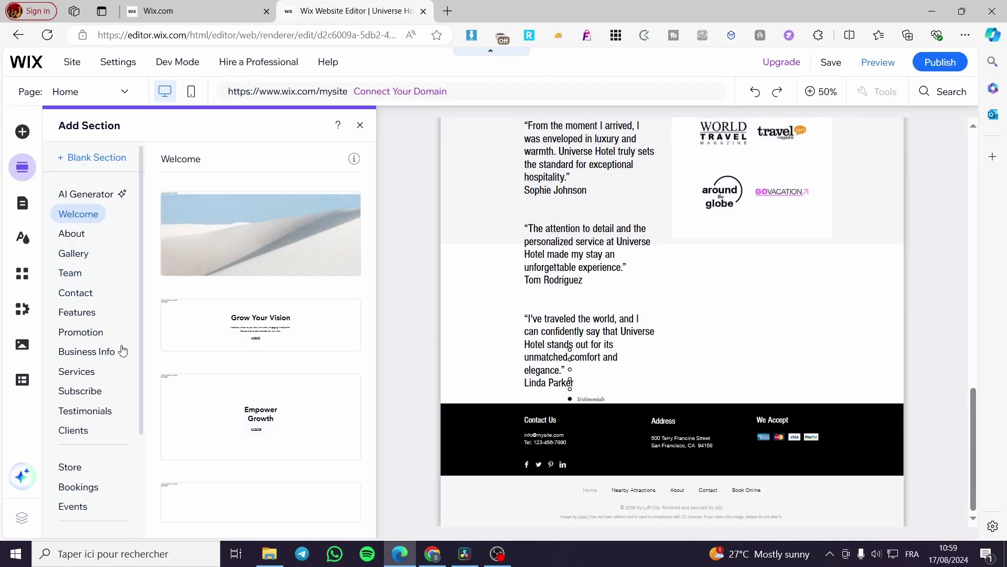
- Add a blank section above the Our Guests Speak testimonials
click(24, 132)
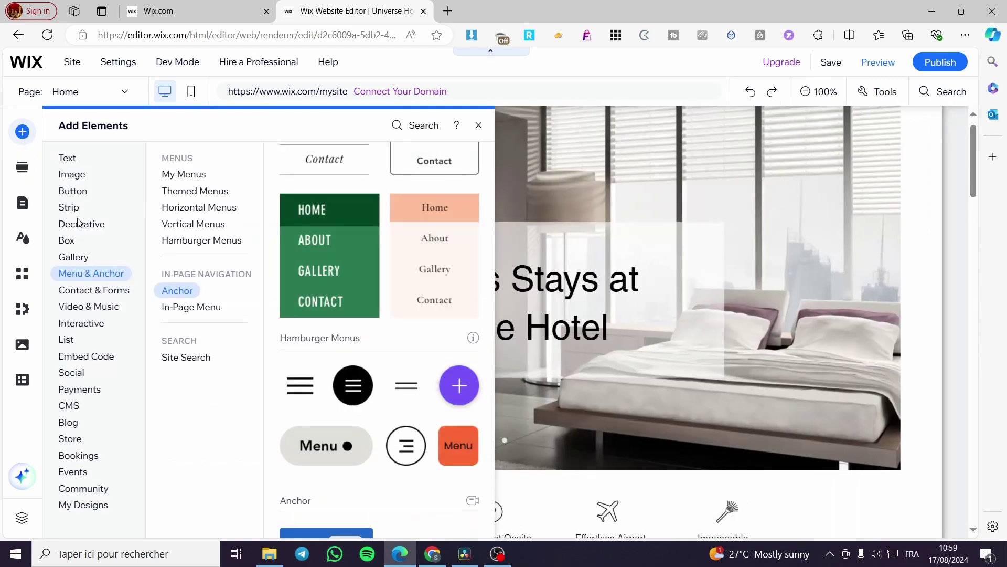
click(23, 169)
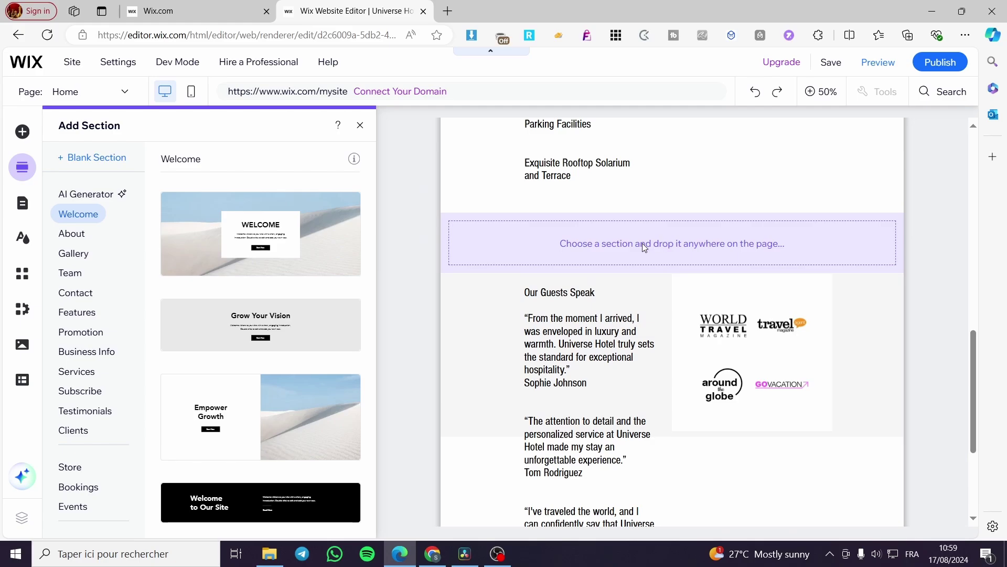
key(Escape)
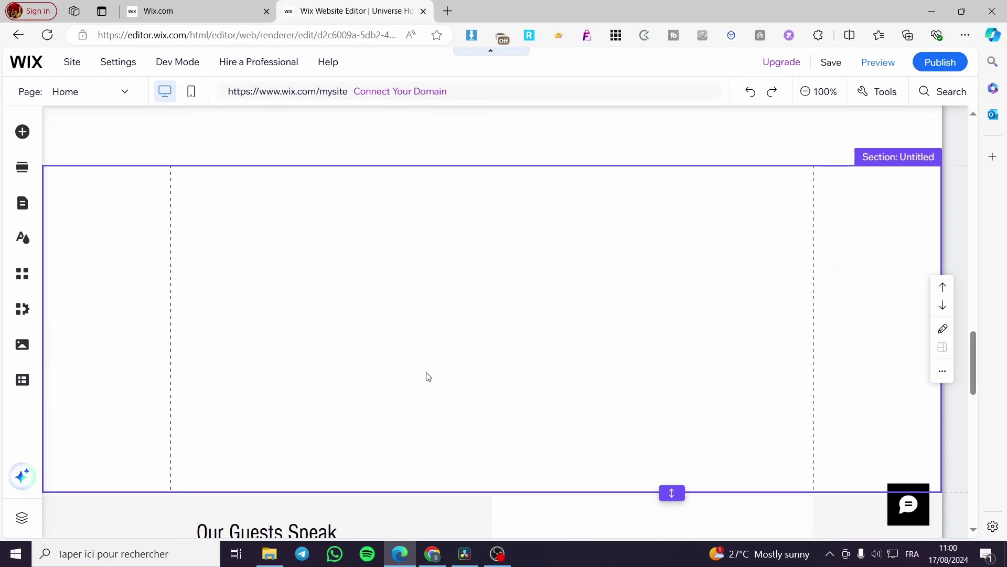
- Drag an orange-dot In-Page Menu into the new section and enlarge it to 489×398
click(23, 133)
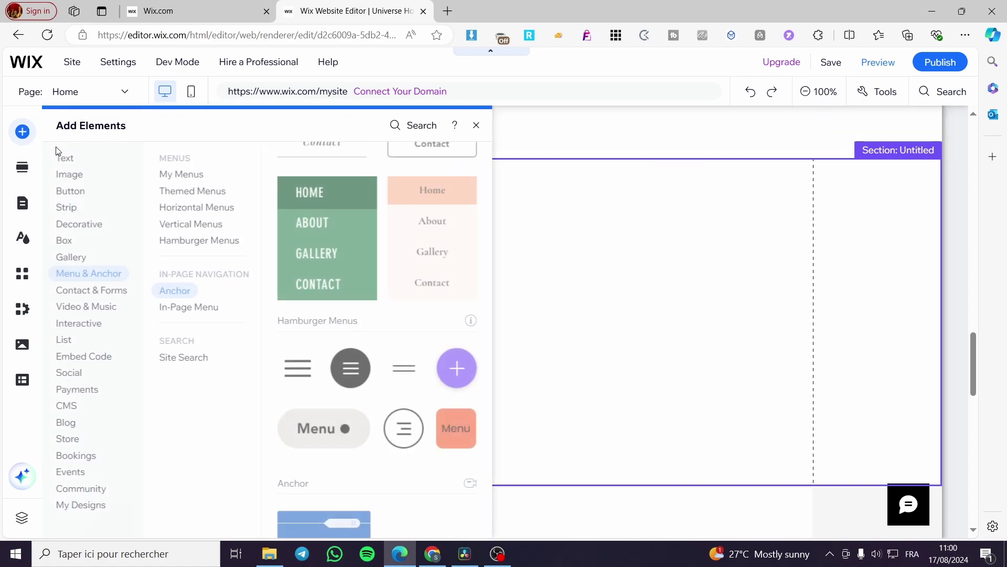
click(97, 278)
click(178, 291)
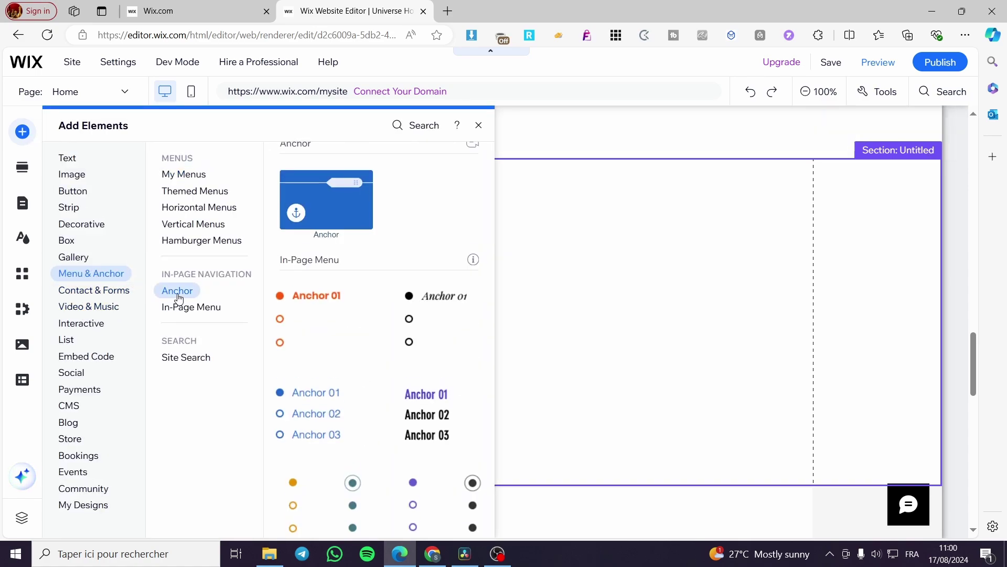
drag(307, 338, 551, 355)
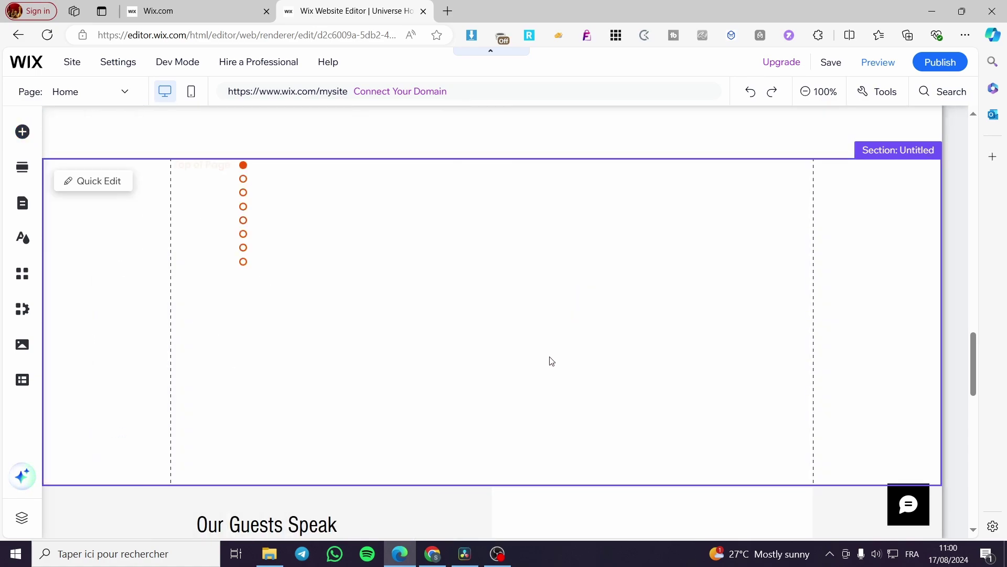
drag(221, 202, 297, 228)
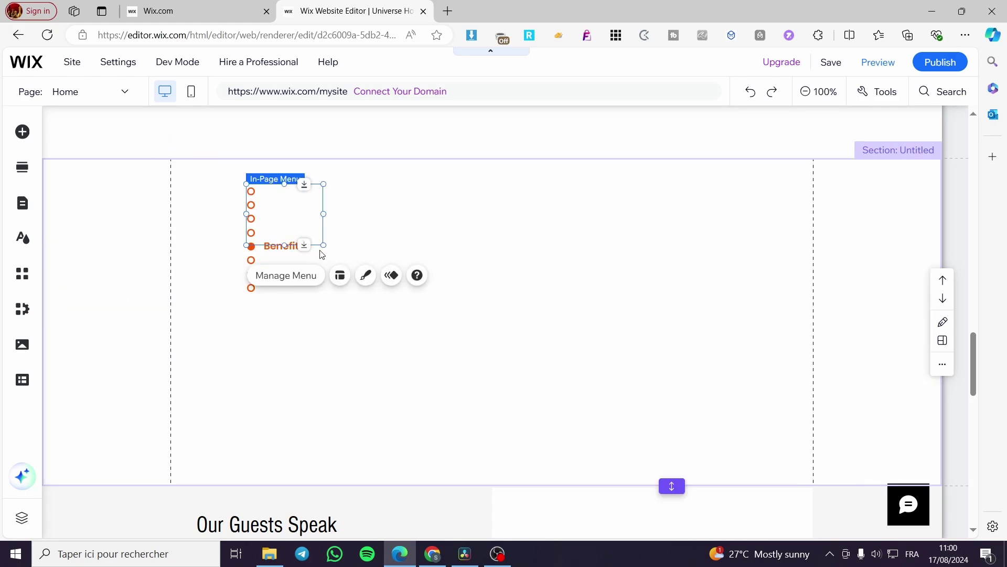
drag(351, 260, 575, 468)
scroll(667, 357, up, 15)
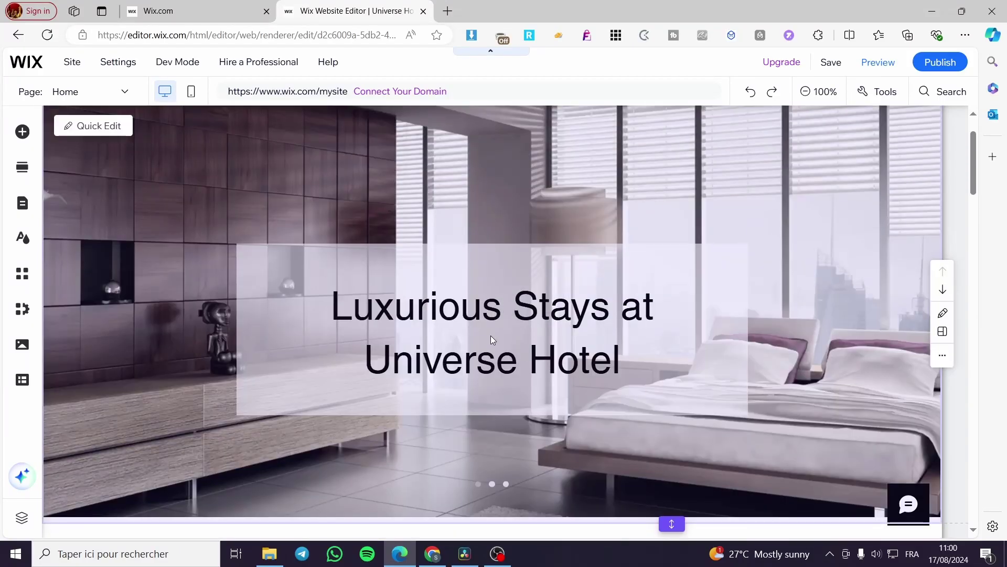
scroll(496, 337, up, 2)
- Add a Dropdown item to the end of the header menu
click(420, 155)
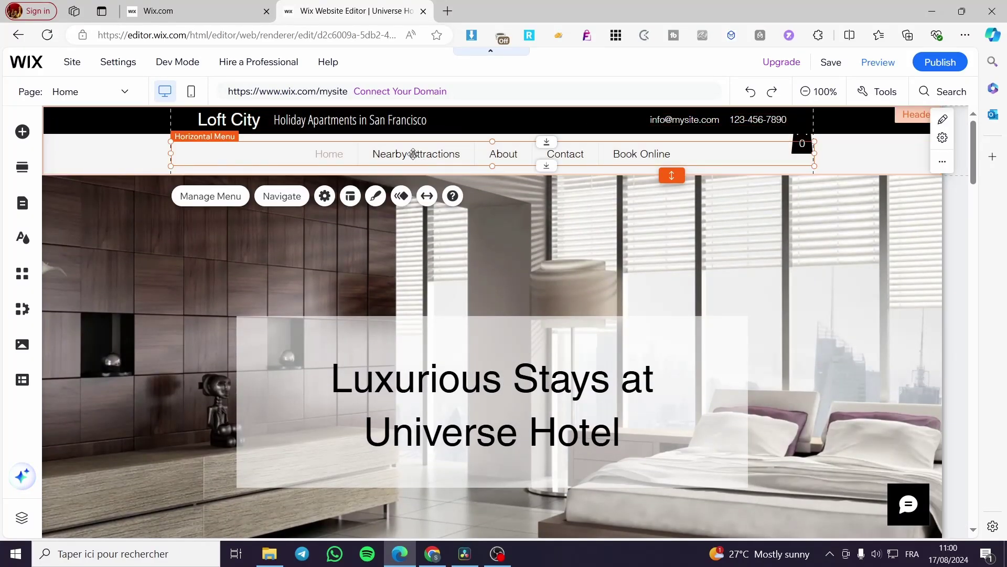
click(219, 201)
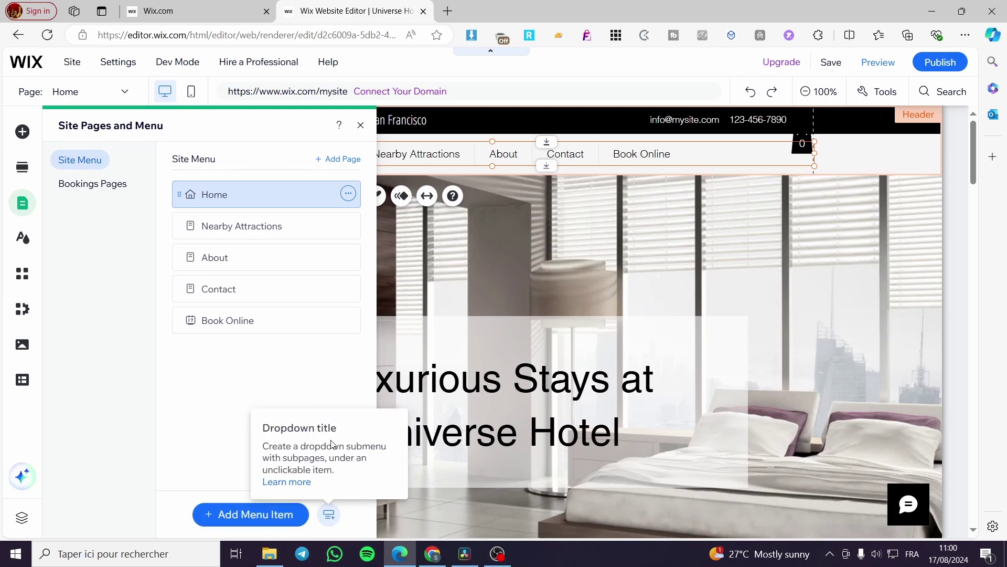
click(329, 514)
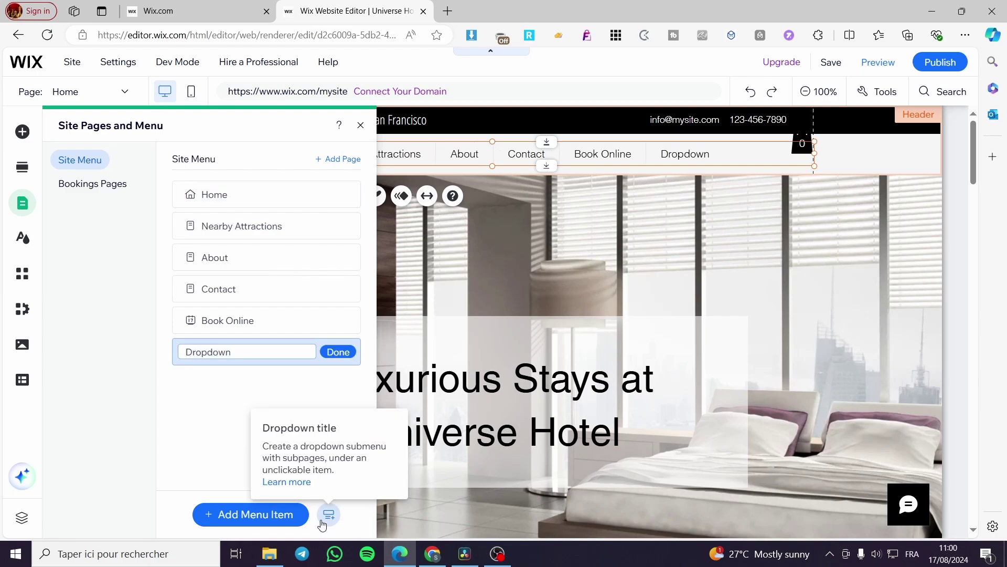
key(Return)
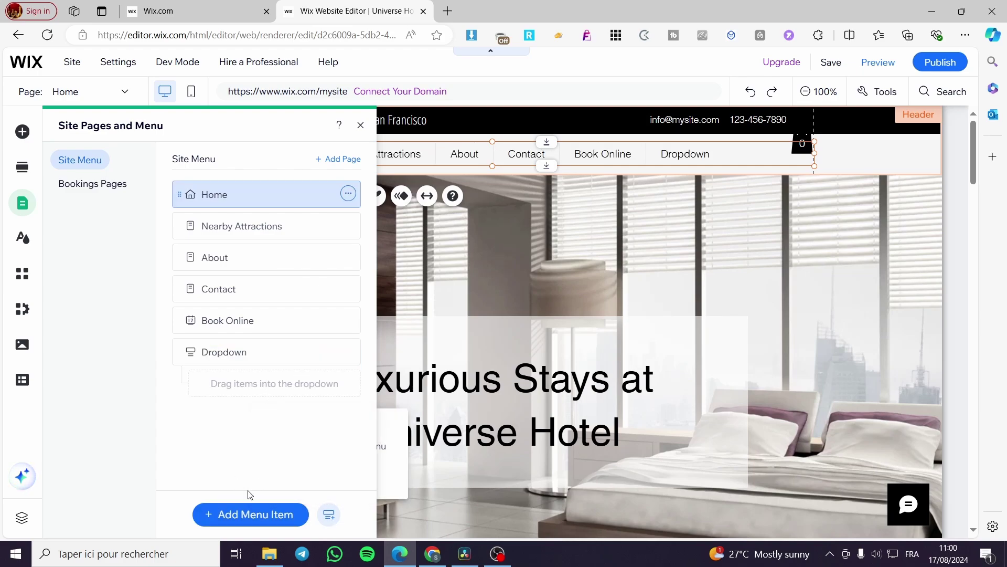
click(361, 125)
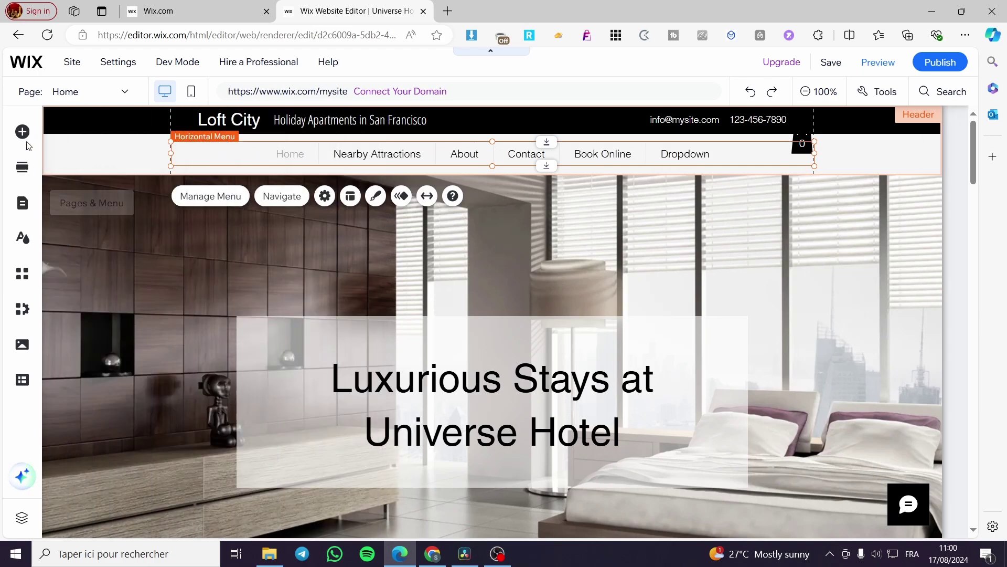
- Start a new anchor-type menu item from the Site Pages and Menu panel
click(22, 202)
click(288, 519)
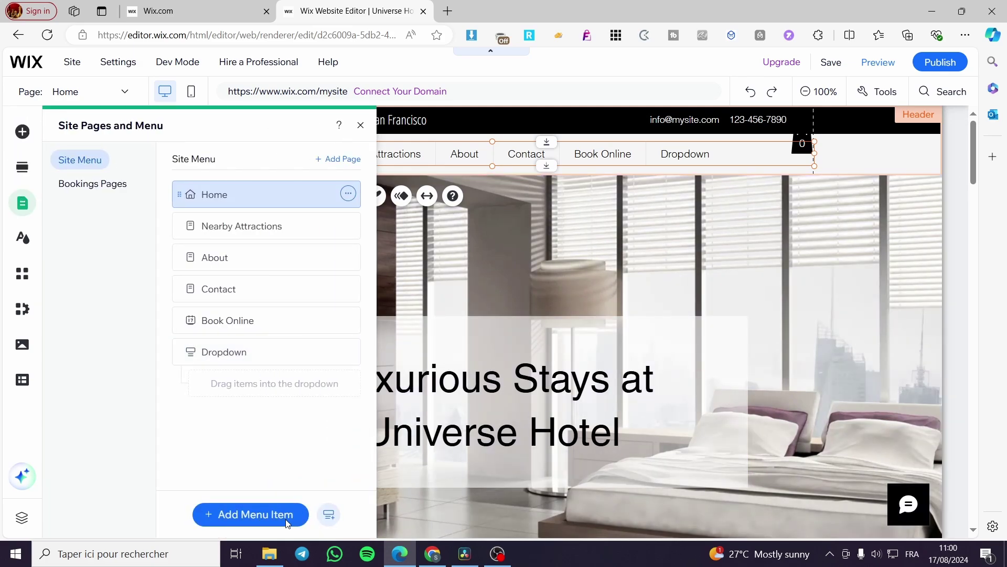
click(351, 519)
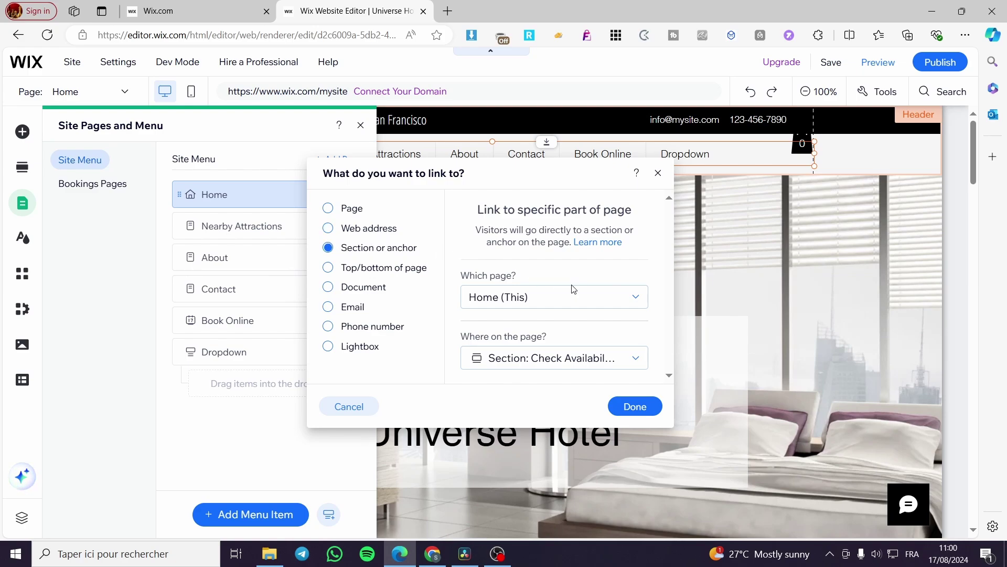
- Browse the Home page section list, then close the link dialog and Edge sidebar without linking
click(635, 362)
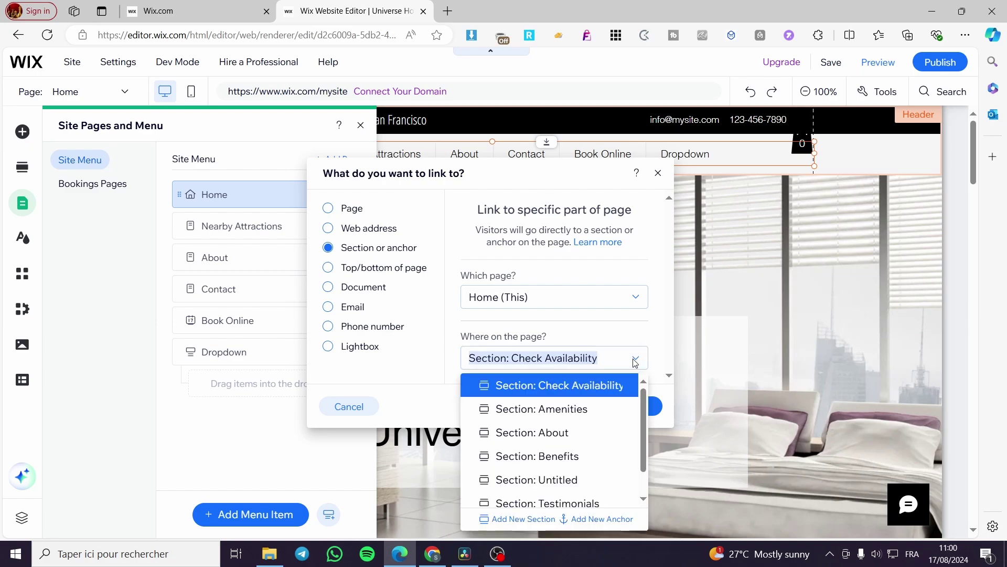
scroll(605, 416, down, 2)
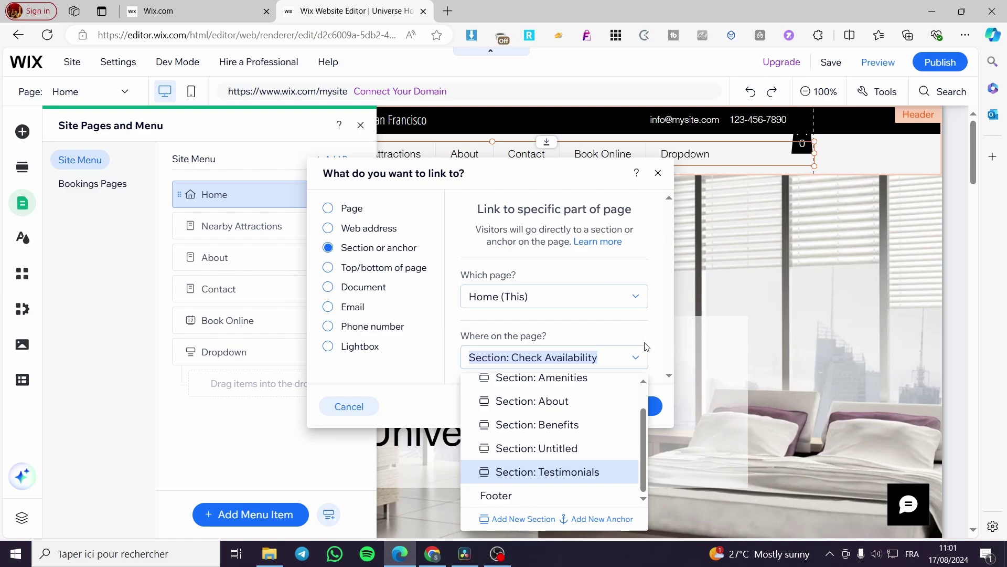
scroll(587, 459, up, 1)
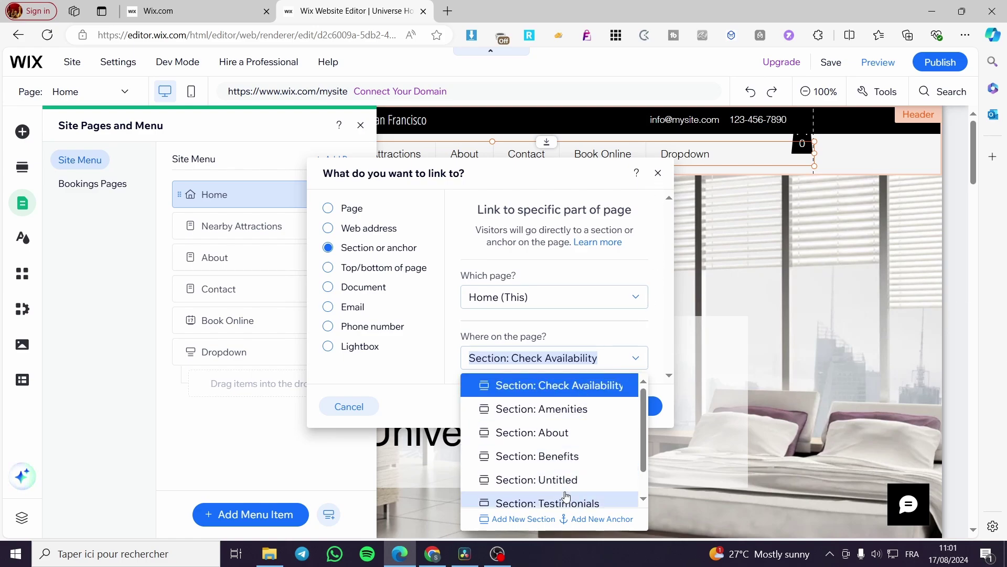
scroll(570, 487, down, 1)
click(964, 328)
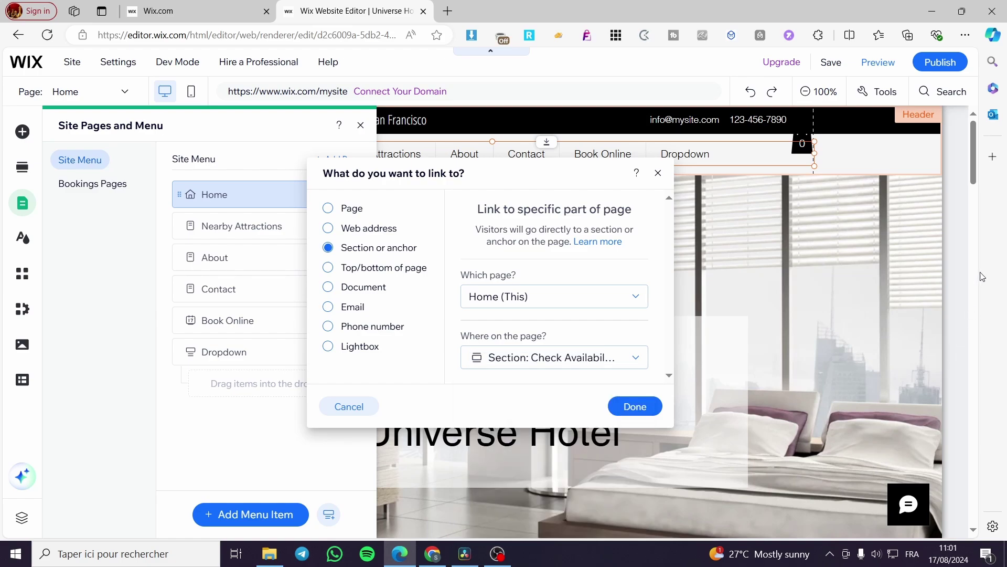
click(993, 156)
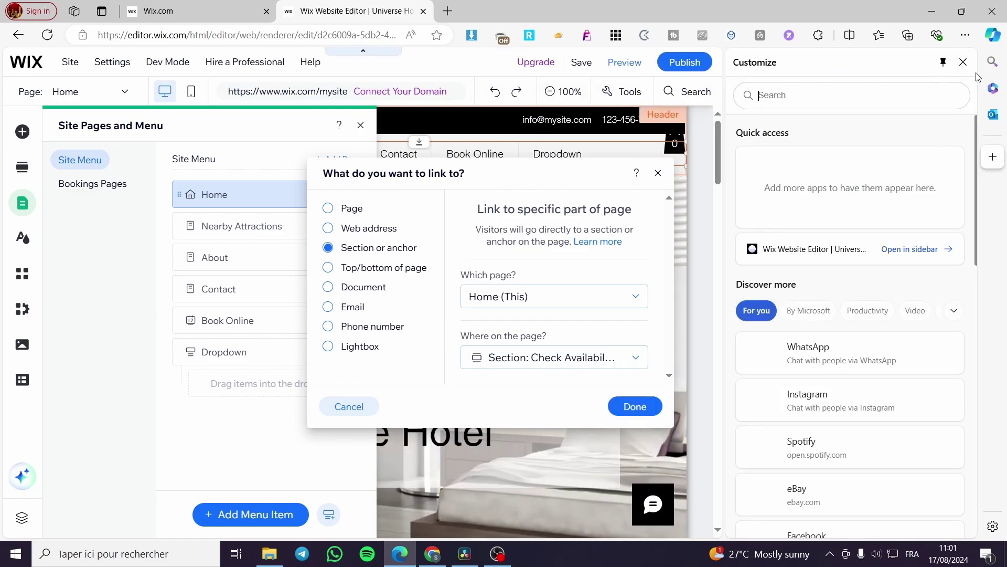
click(963, 62)
click(655, 173)
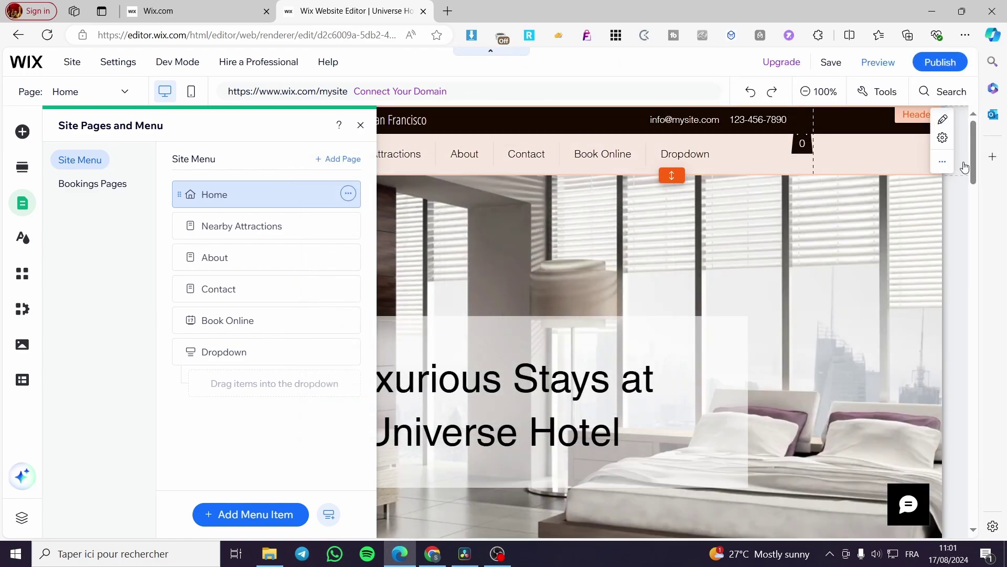
- Rename the Untitled section holding the orange-dot in-page menu to Anchor1
drag(974, 163, 971, 142)
click(359, 129)
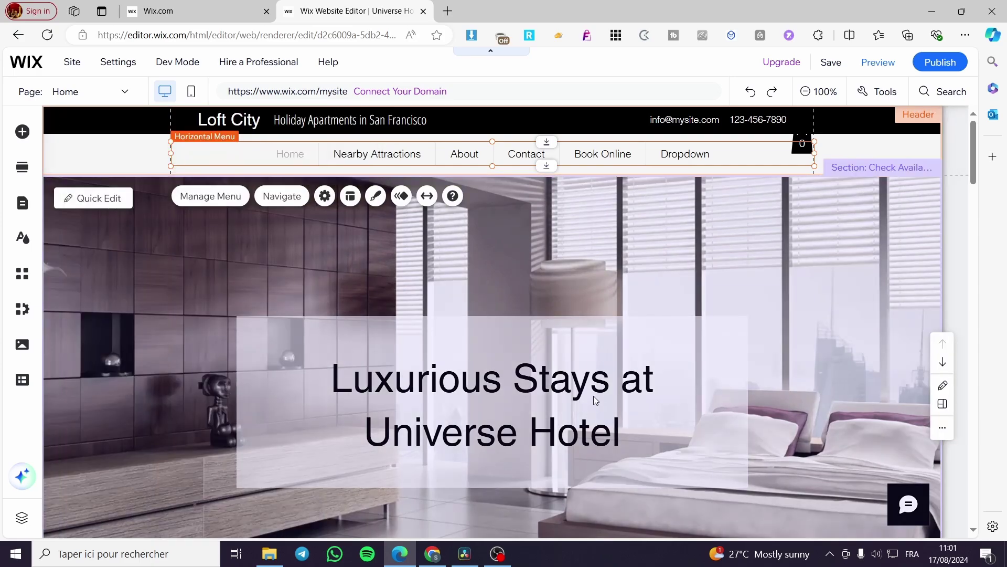
scroll(594, 394, down, 15)
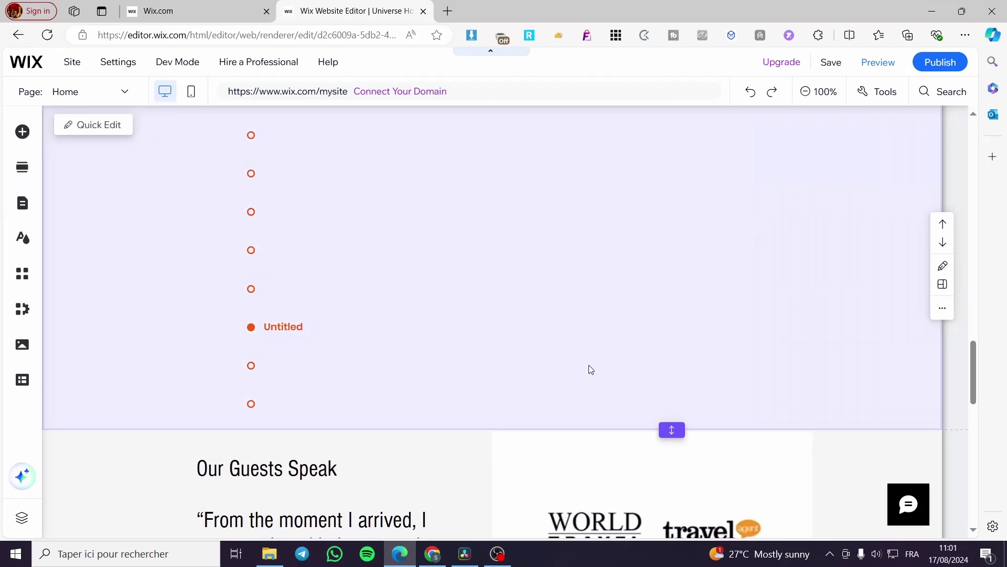
scroll(590, 369, up, 4)
click(560, 409)
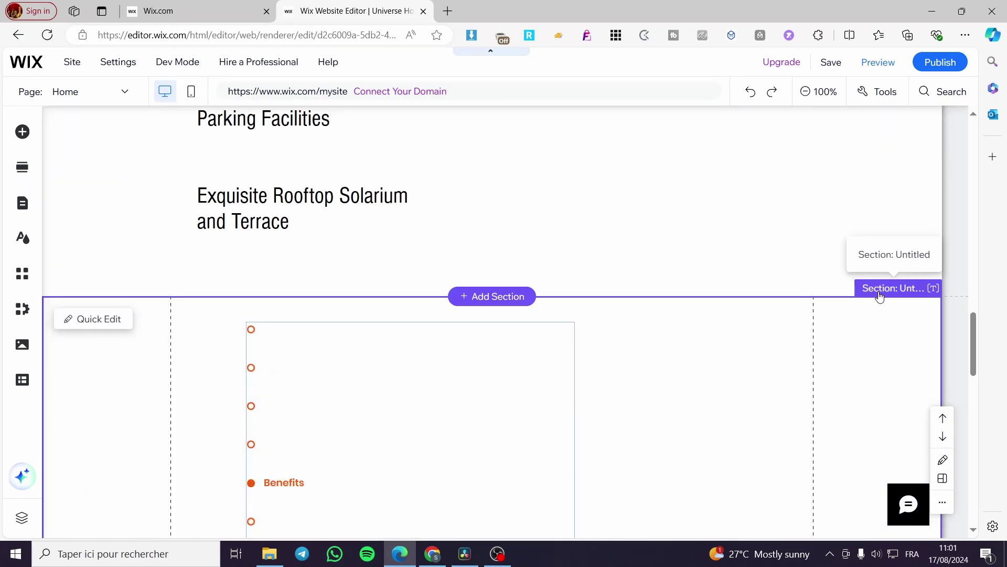
click(933, 288)
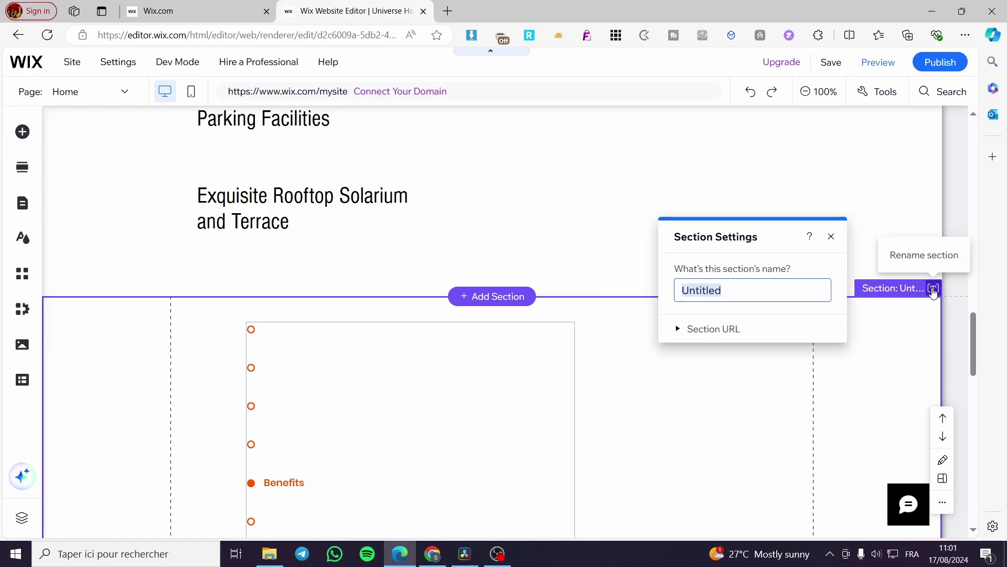
text(A)
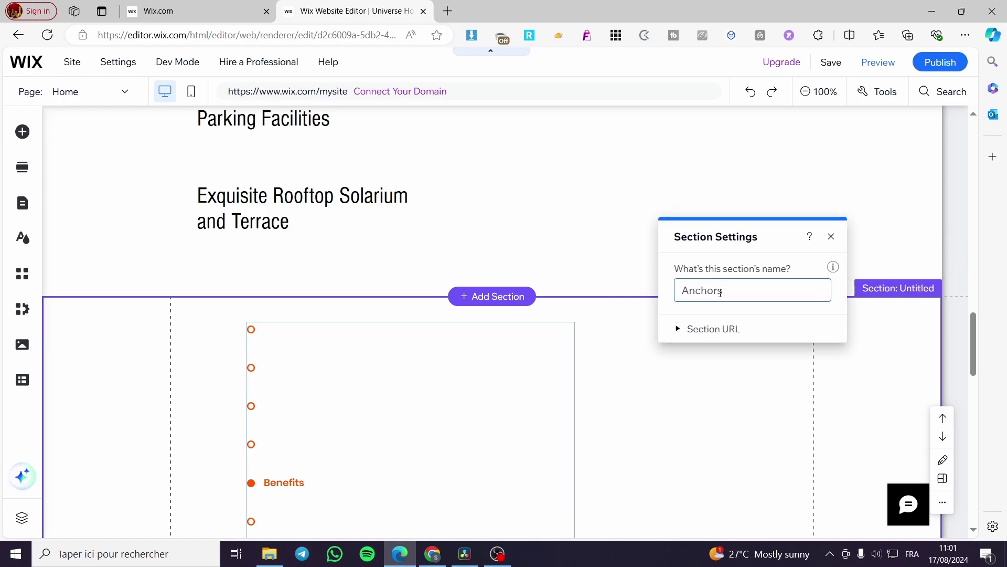
text(nchor1)
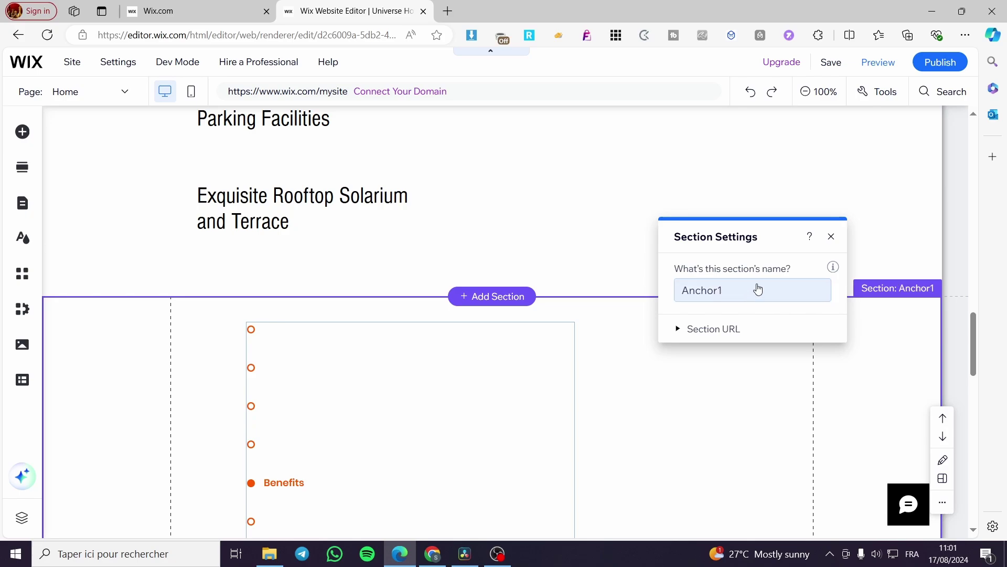
click(832, 237)
scroll(392, 316, up, 20)
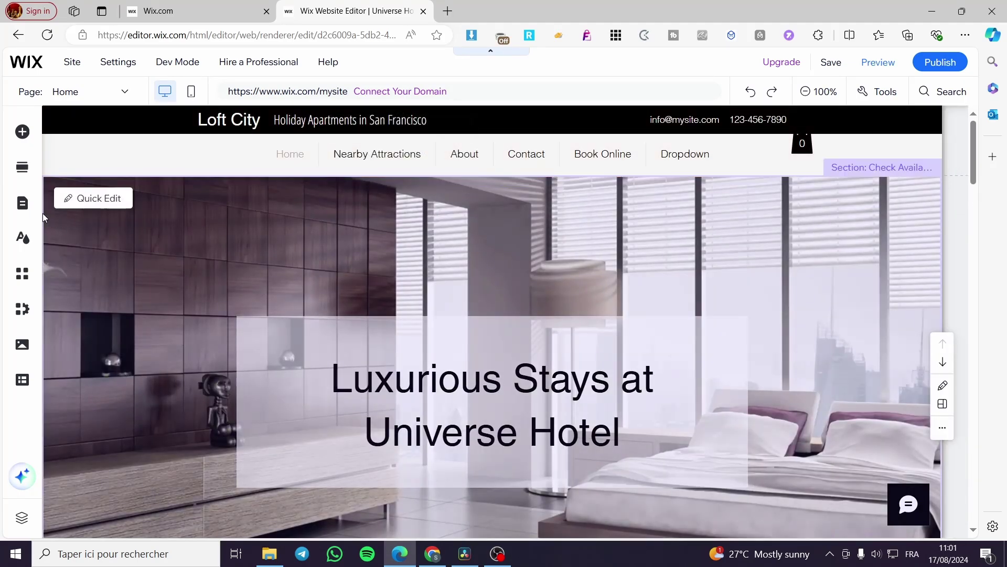
- Add an anchor menu item named Anchor1 linking to the Home page's Anchor1 section
click(22, 203)
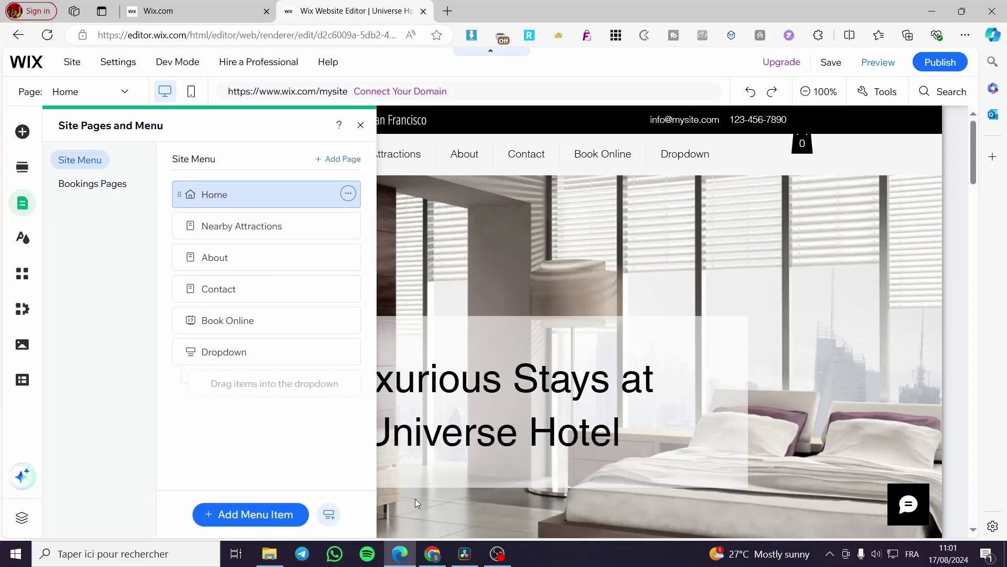
click(274, 518)
click(326, 520)
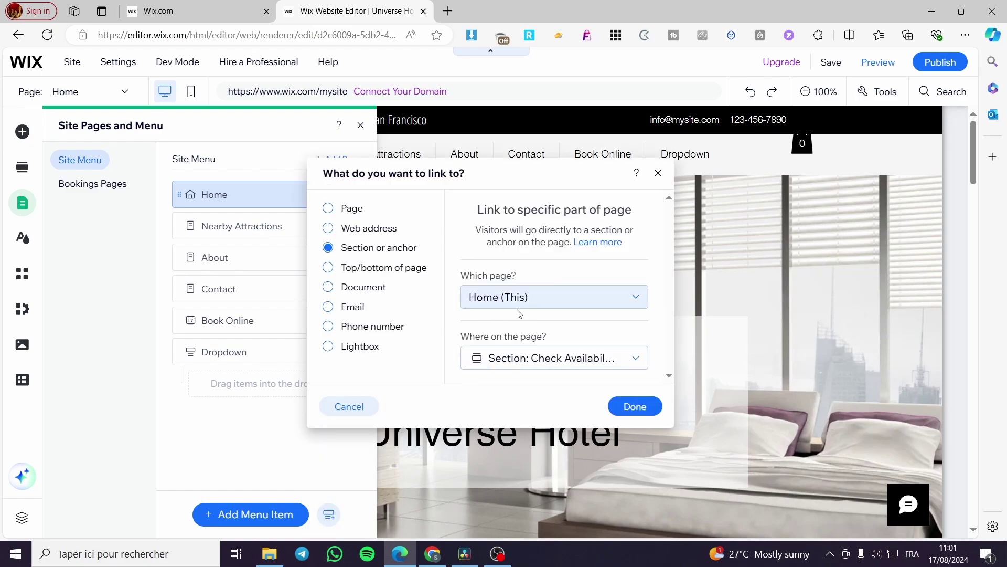
click(577, 362)
scroll(608, 399, down, 2)
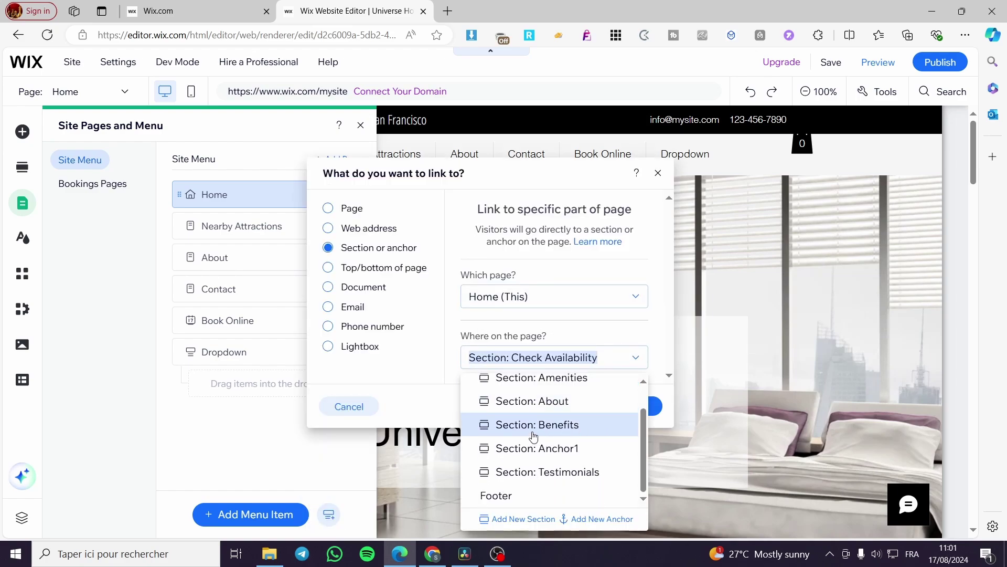
click(543, 451)
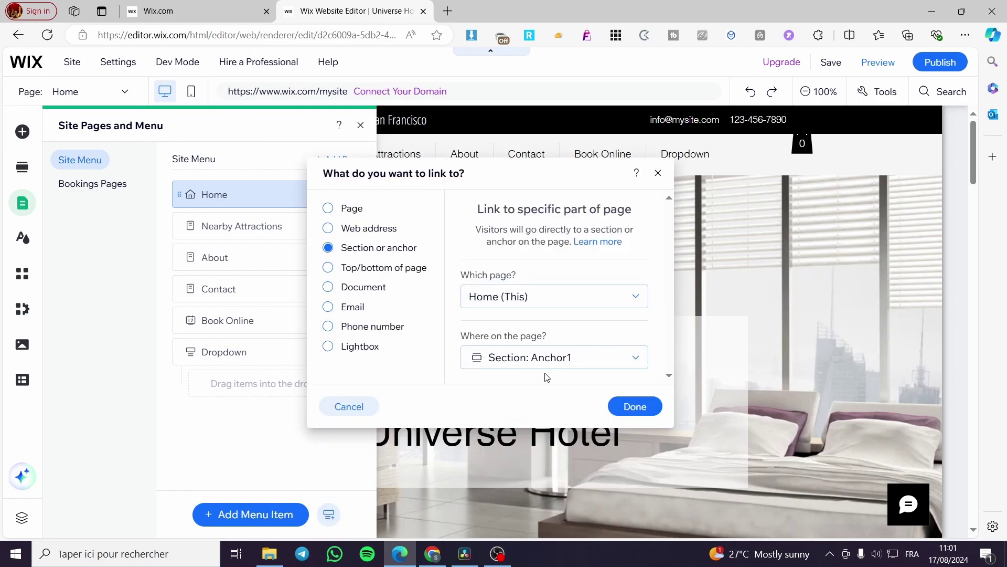
click(636, 407)
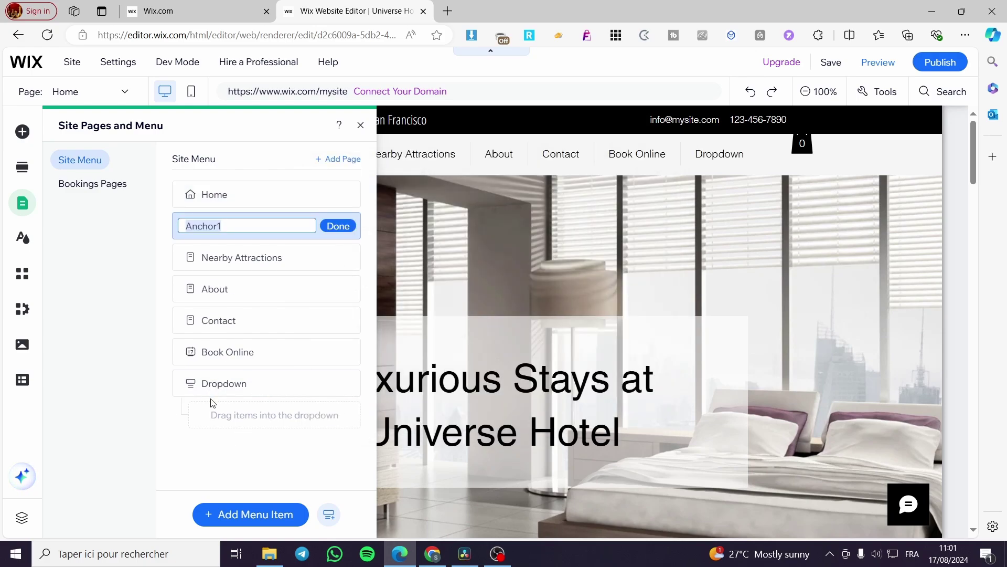
click(327, 226)
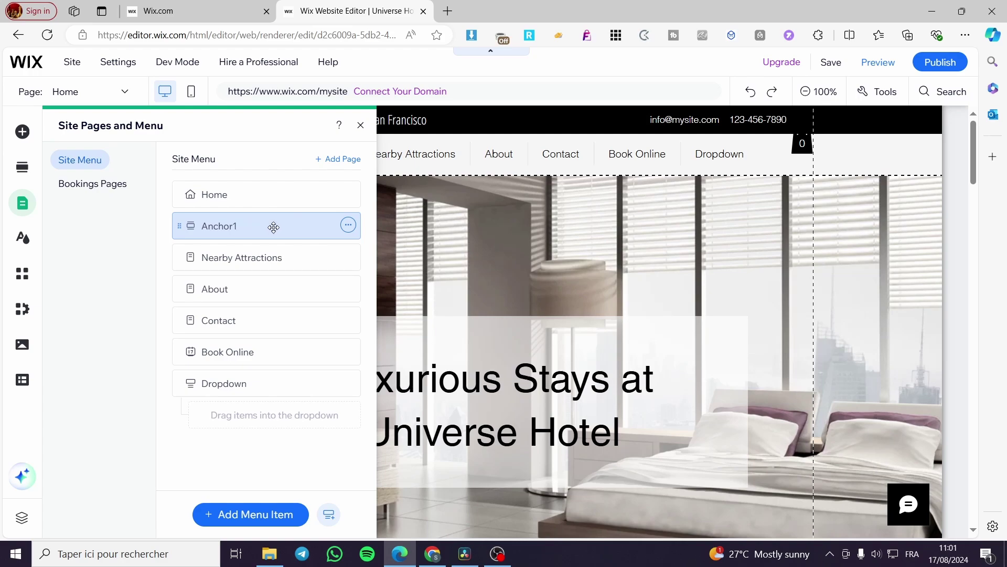
click(360, 126)
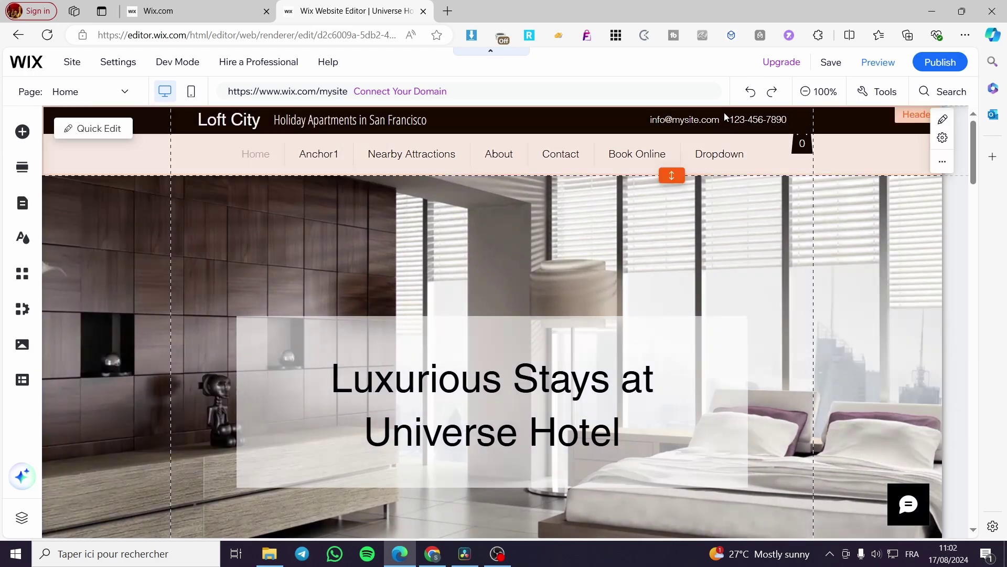
- Save the site on the free universe-hotel Wix domain and open it in Preview
click(838, 69)
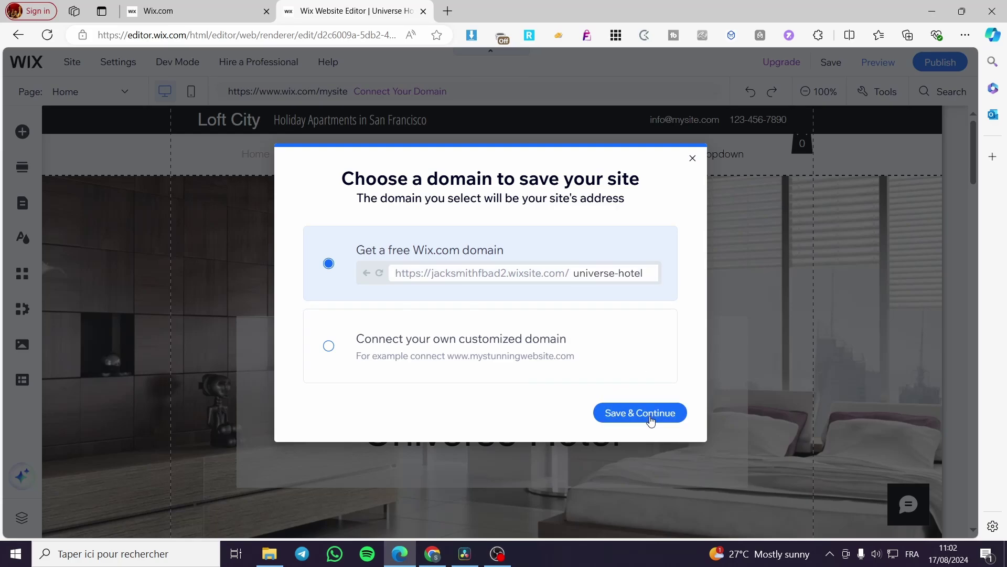
click(650, 417)
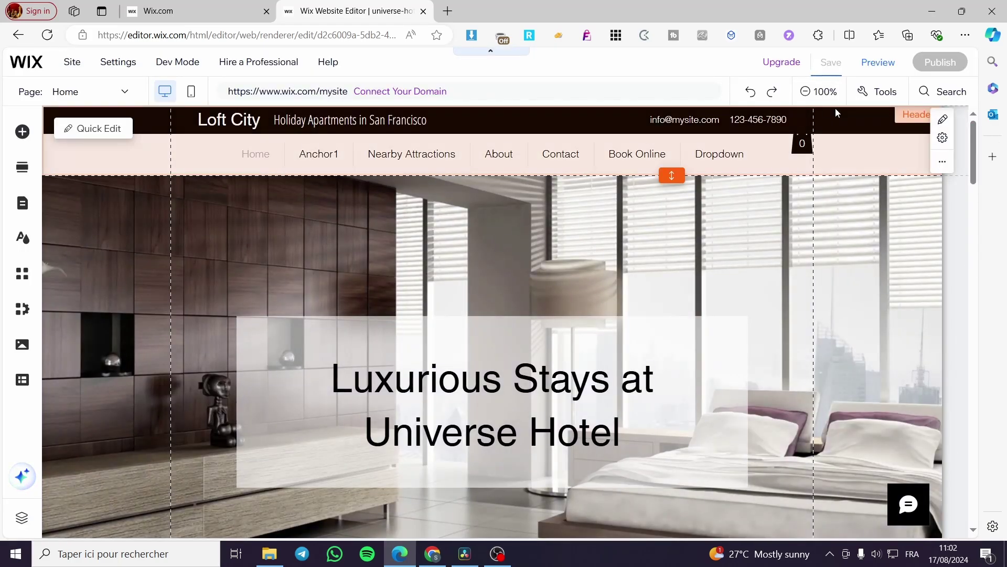
mouse_move(833, 63)
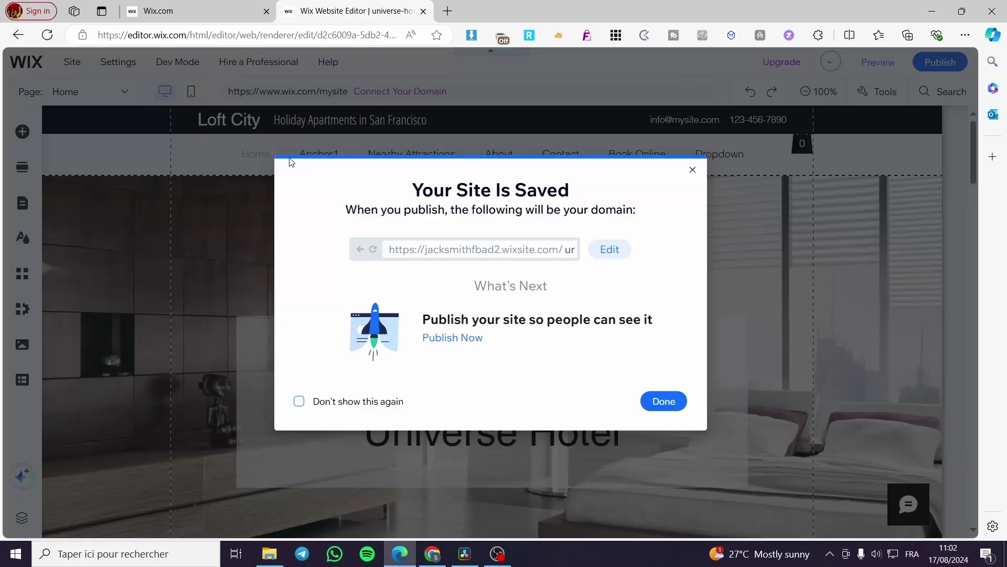
click(664, 403)
click(878, 62)
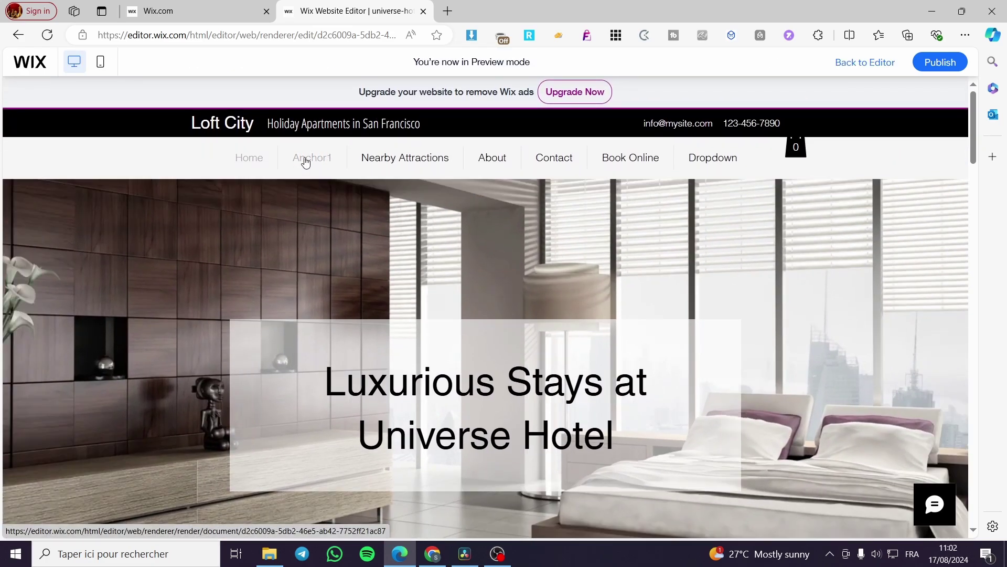
- Follow the Anchor1 header menu link in preview to test where it jumps
click(315, 153)
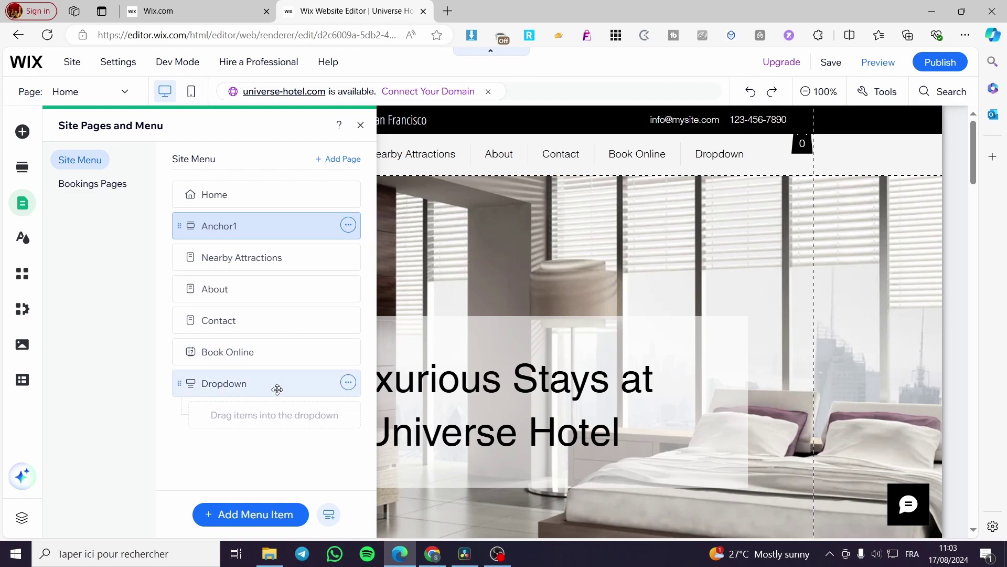
- Add a new link menu item that points to a section or anchor
click(249, 516)
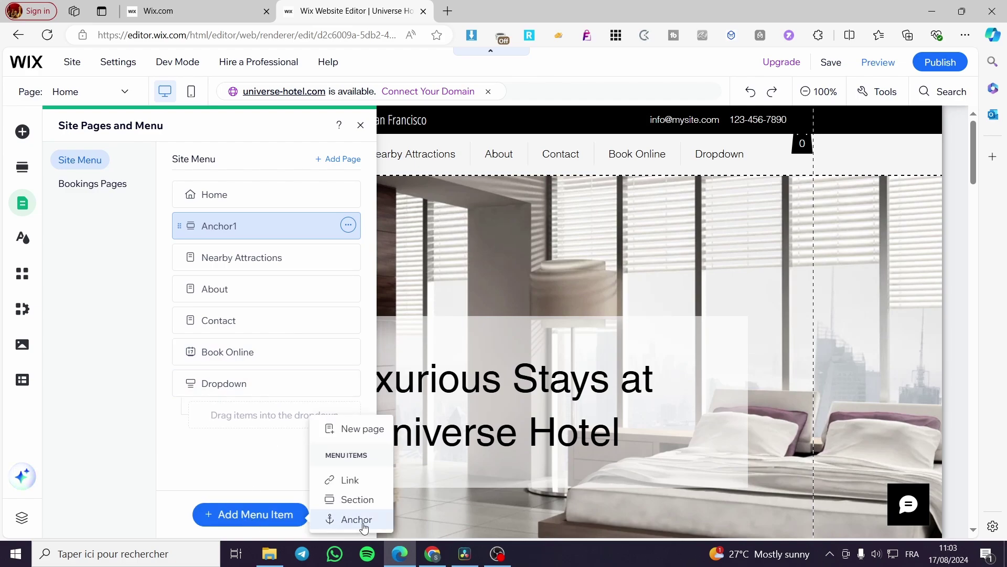
click(350, 480)
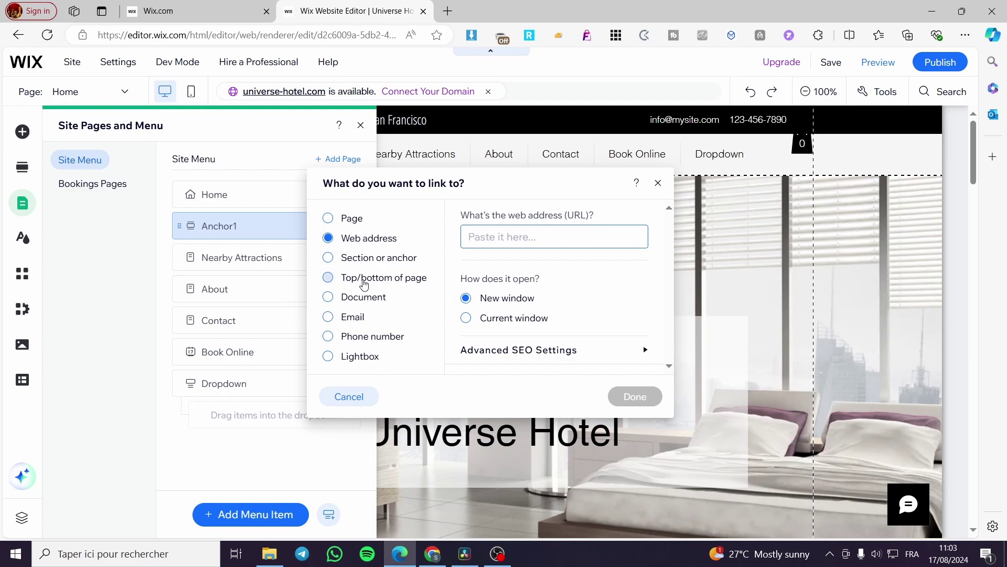
click(364, 267)
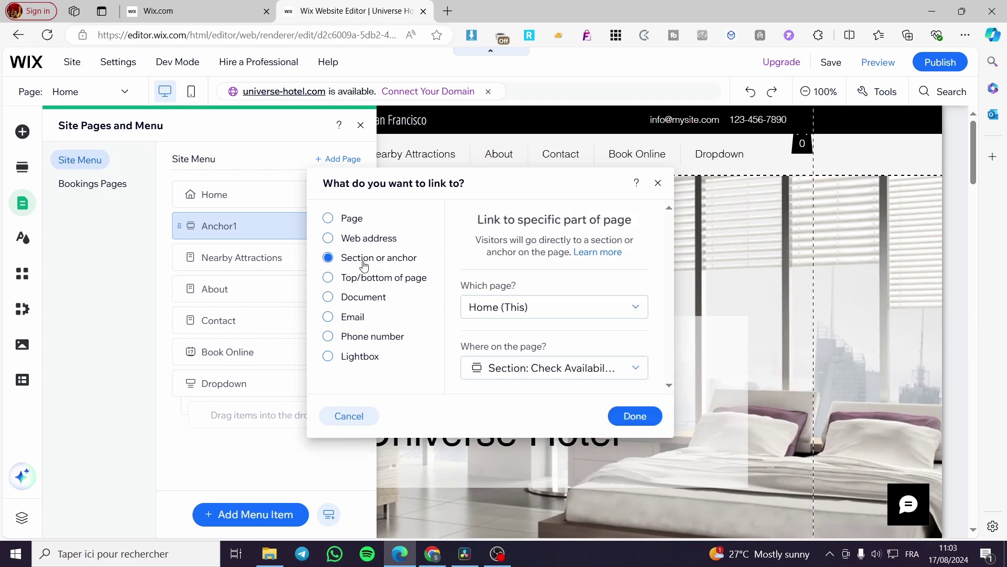
- Target the Anchor1 section on the Home page, then reopen the sections list
click(630, 368)
scroll(620, 447, down, 2)
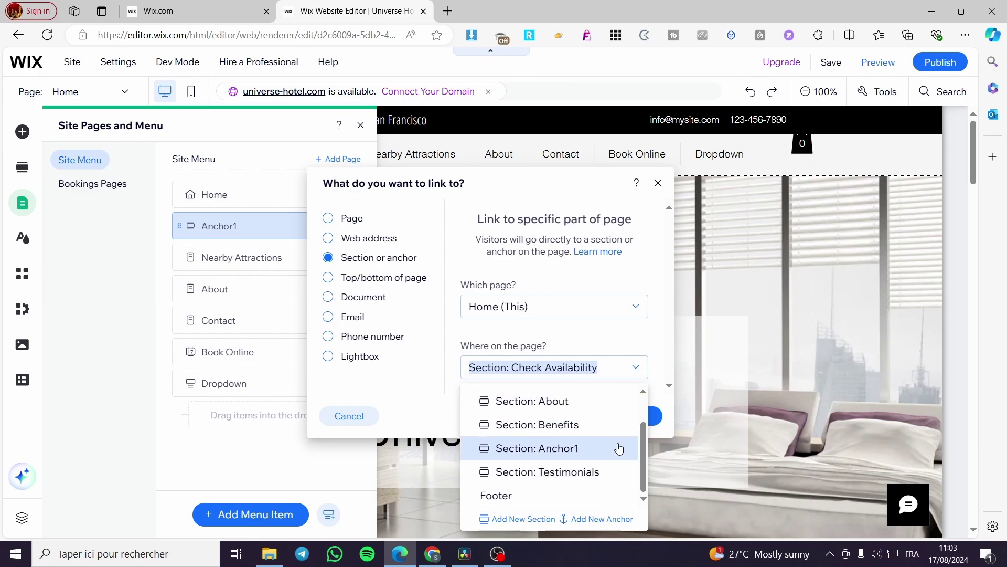
scroll(588, 456, up, 2)
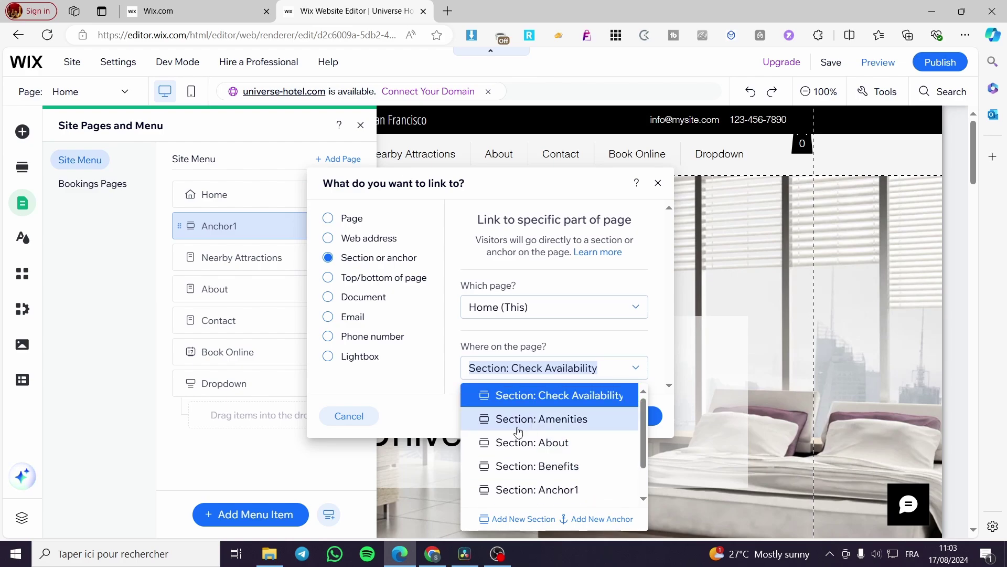
scroll(535, 422, down, 2)
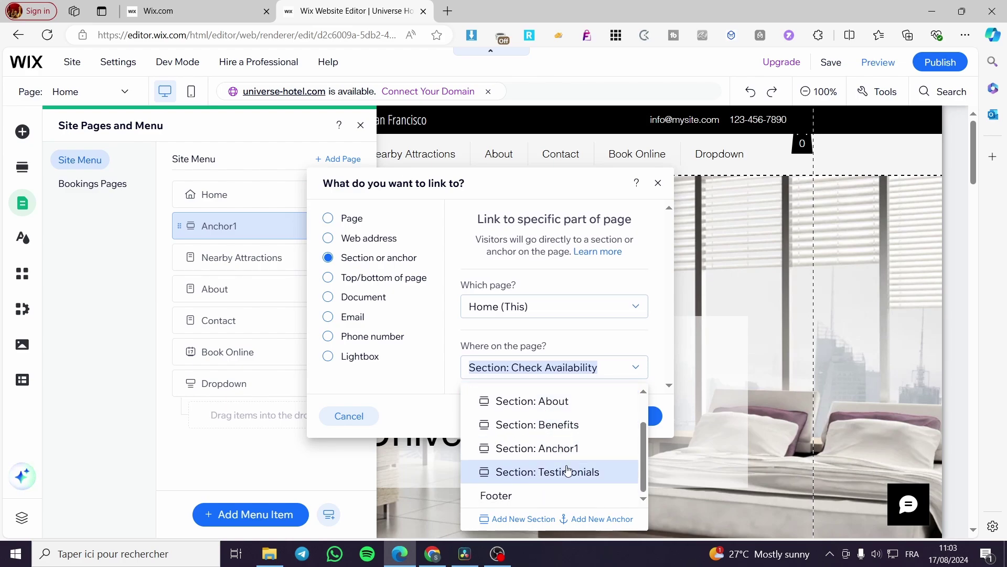
click(601, 448)
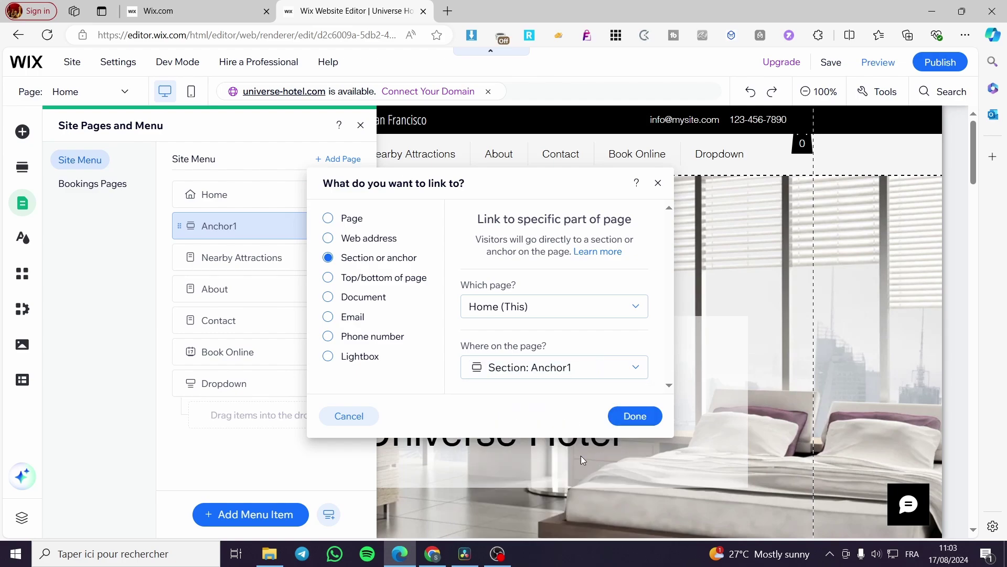
click(631, 367)
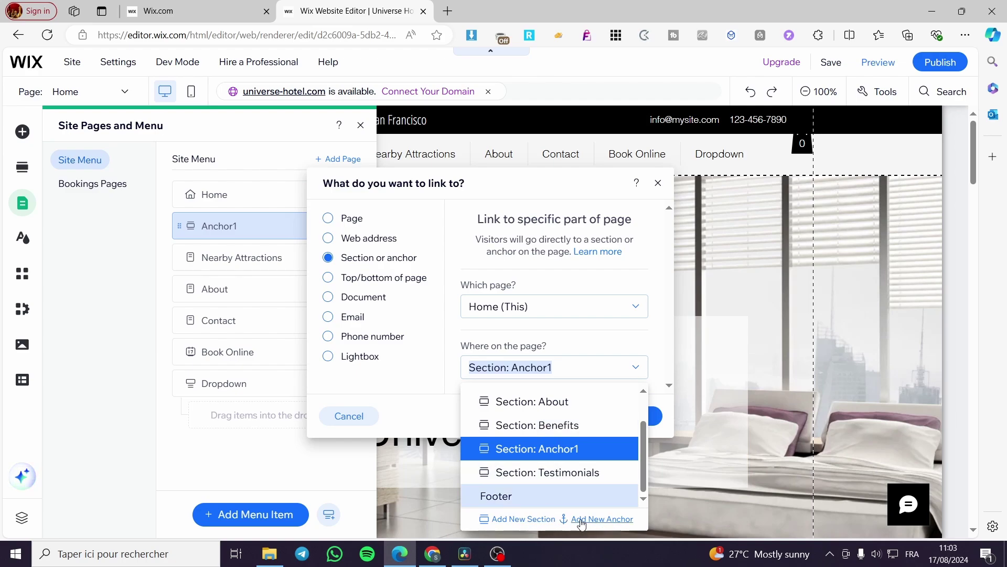
- Create a new anchor, Anchor 12, for the menu item and close its settings
click(609, 523)
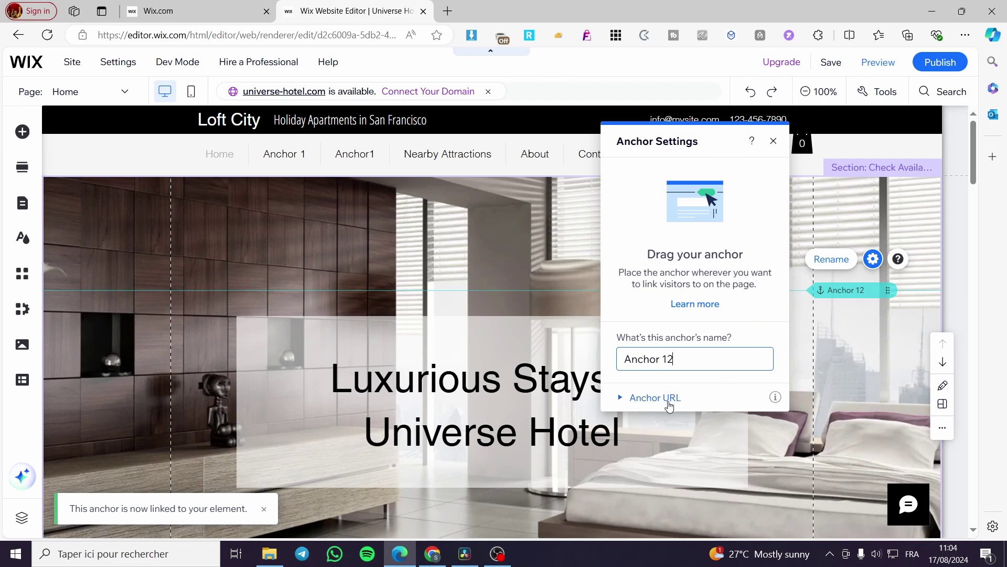
click(697, 142)
click(773, 141)
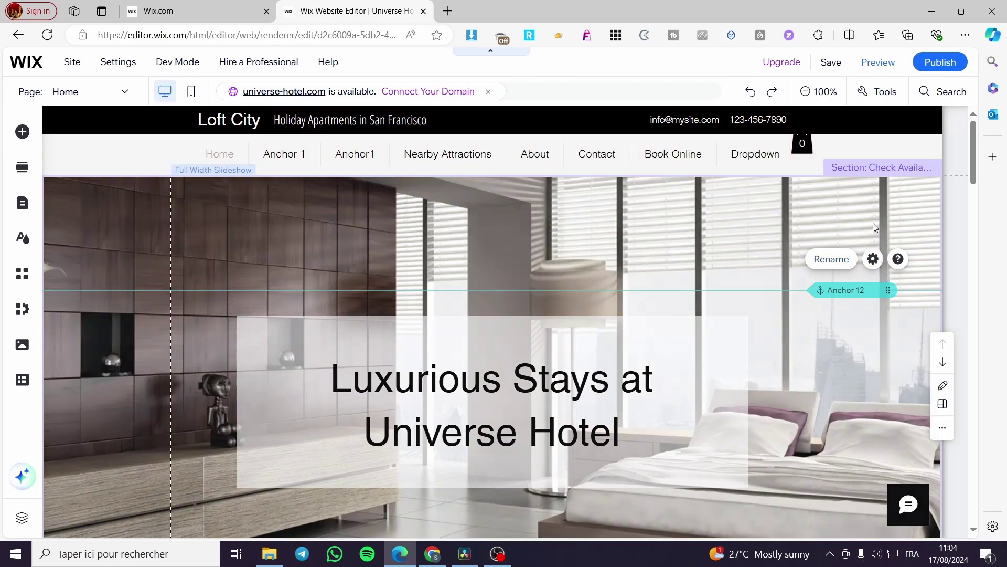
click(868, 207)
- Move the Anchor 12 marker down into the Testimonials section
mouse_move(838, 277)
mouse_down()
mouse_move(803, 386)
mouse_move(771, 380)
mouse_move(771, 364)
mouse_move(594, 344)
mouse_move(632, 375)
mouse_move(645, 371)
mouse_move(648, 421)
mouse_move(824, 418)
mouse_up()
scroll(771, 381, down, 20)
scroll(593, 345, down, 9)
scroll(645, 371, down, 3)
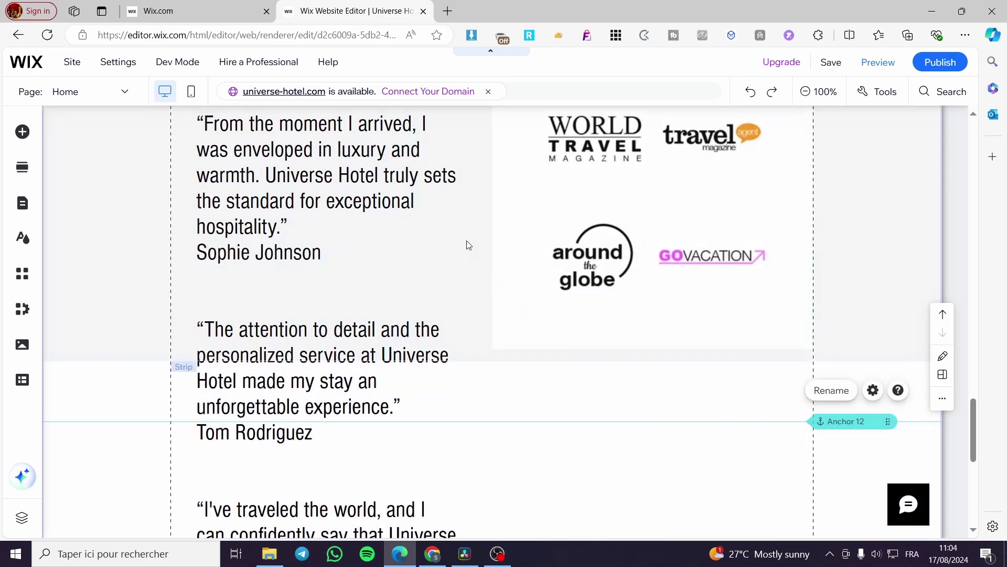
scroll(277, 227, up, 10)
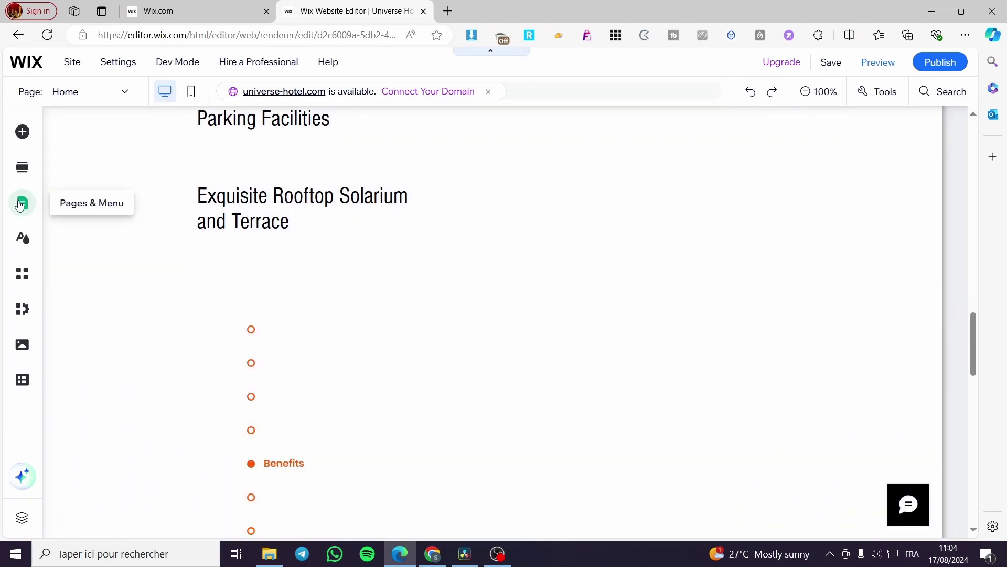
click(22, 203)
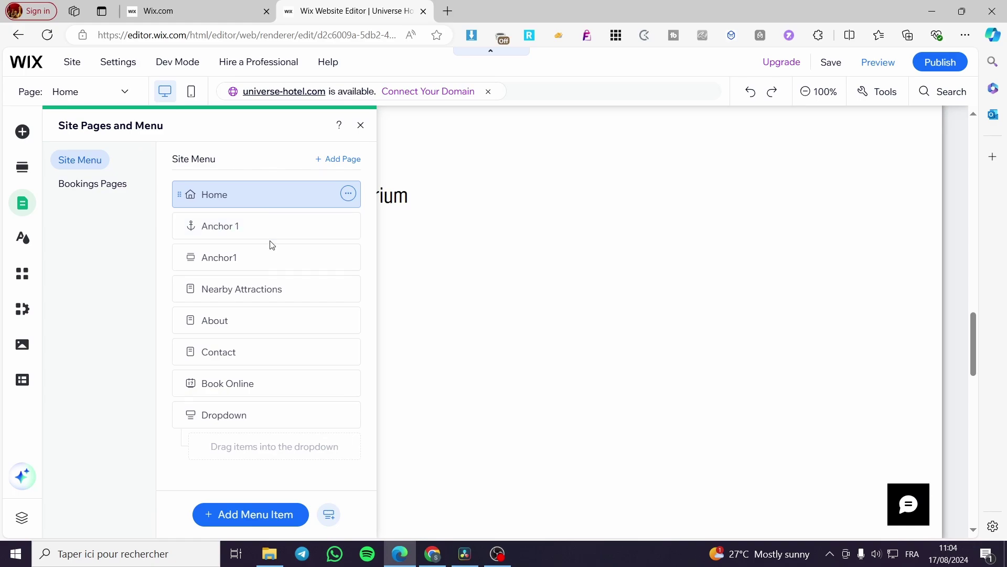
- Select the Anchor 1 menu item in Pages & Menu and attempt an inline rename
click(243, 226)
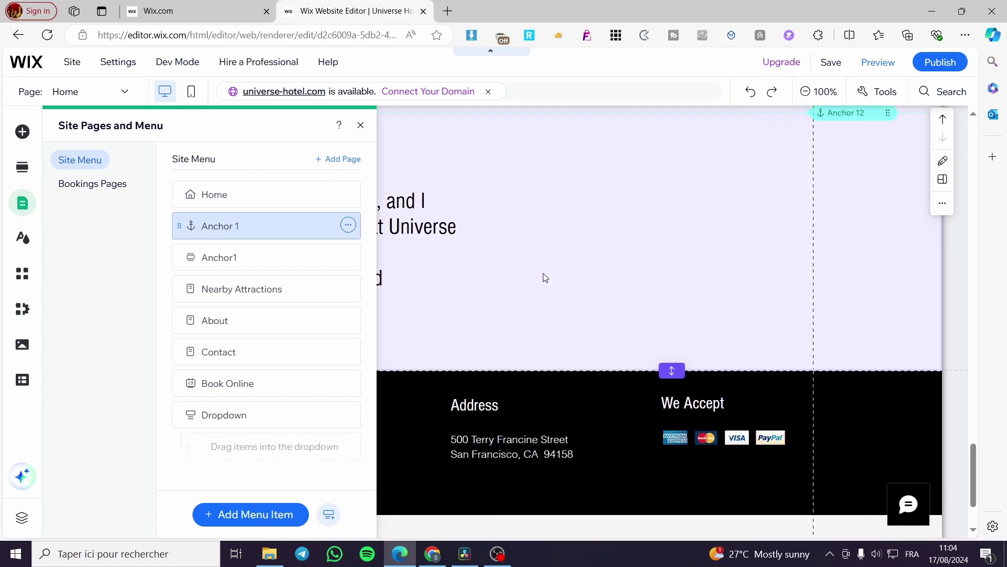
scroll(543, 291, up, 15)
scroll(534, 294, up, 5)
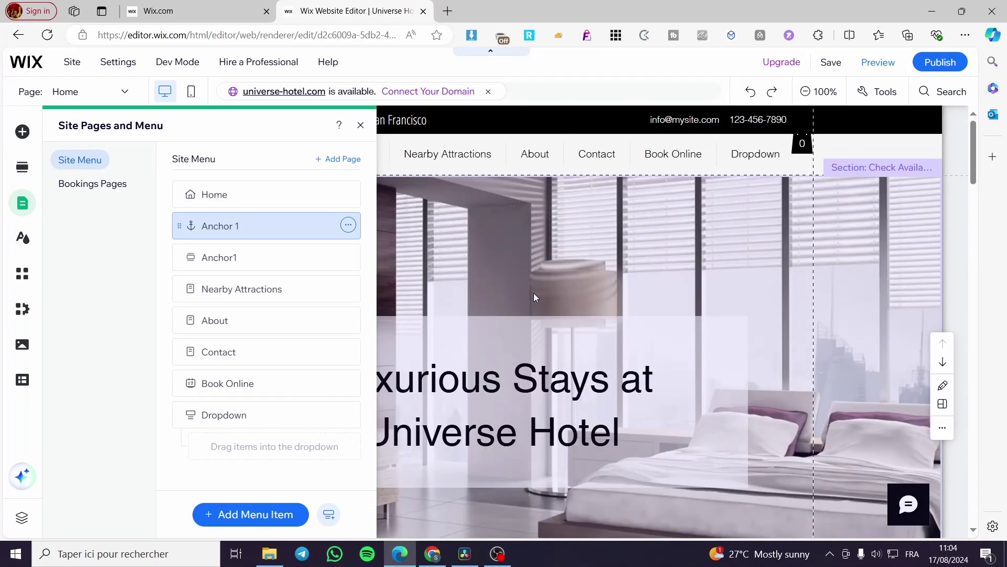
click(360, 126)
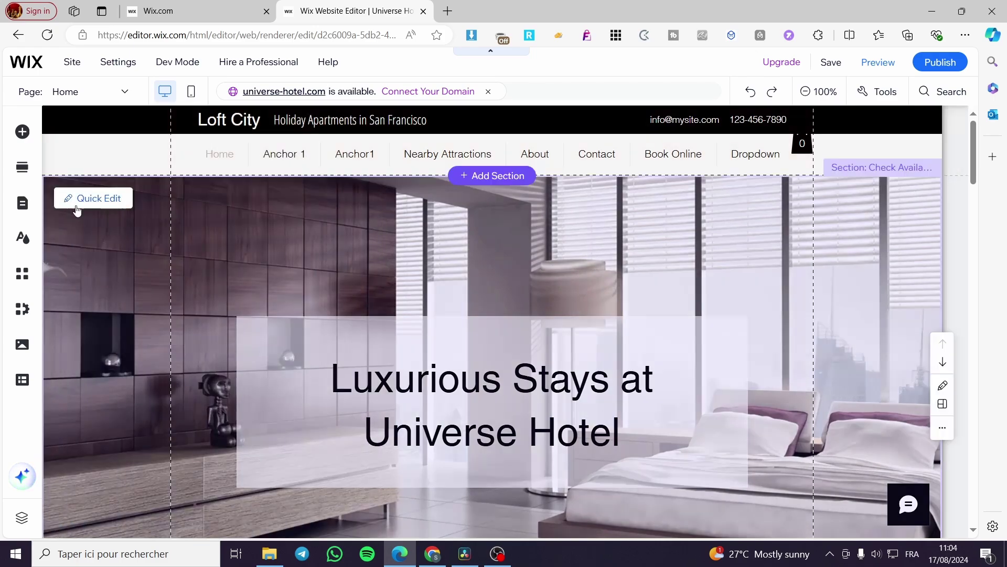
click(31, 208)
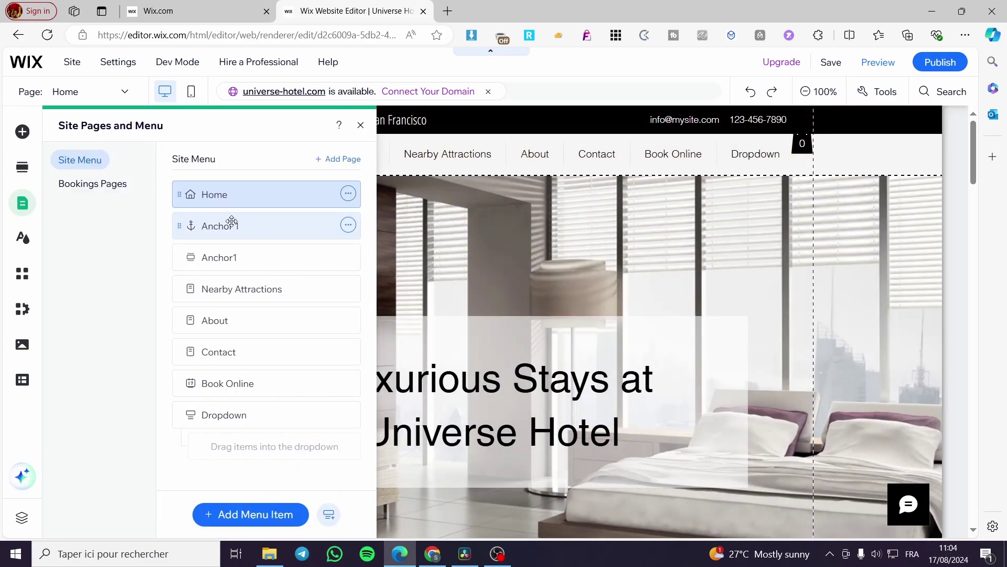
click(263, 229)
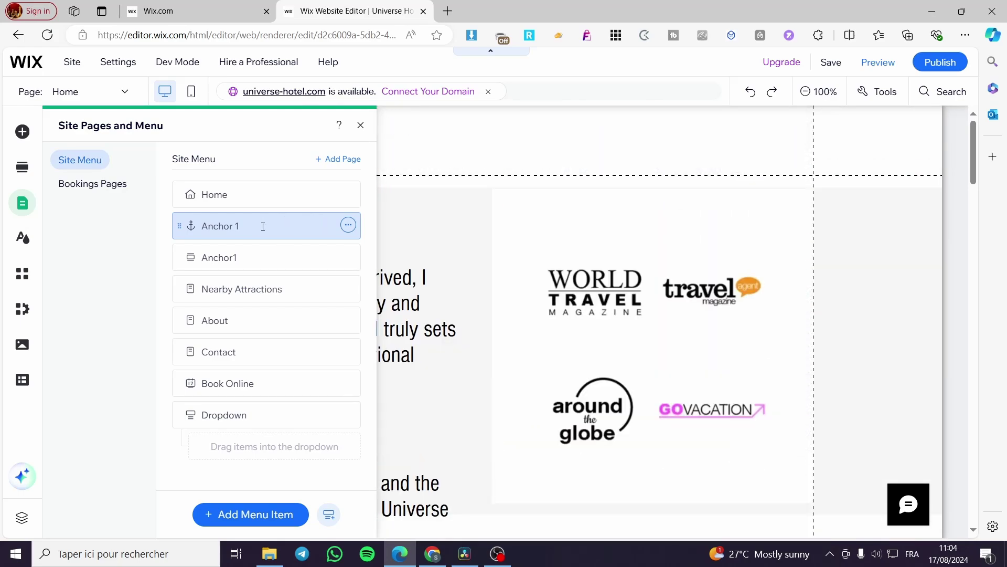
double_click(265, 226)
click(252, 226)
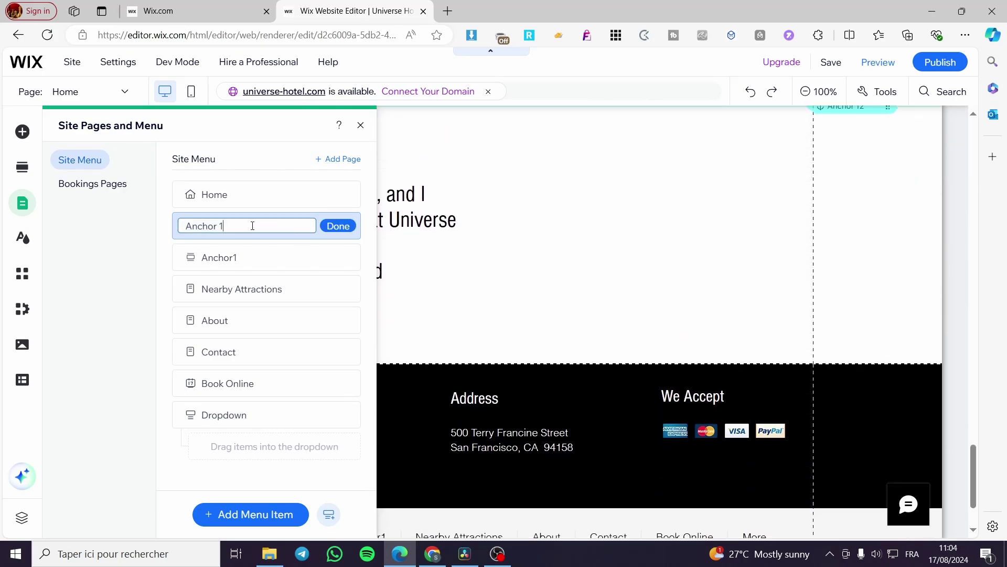
key(Return)
double_click(250, 229)
key(Return)
- Rename the Anchor 1 item to Anchor12 through its options menu, then close the panel
click(348, 225)
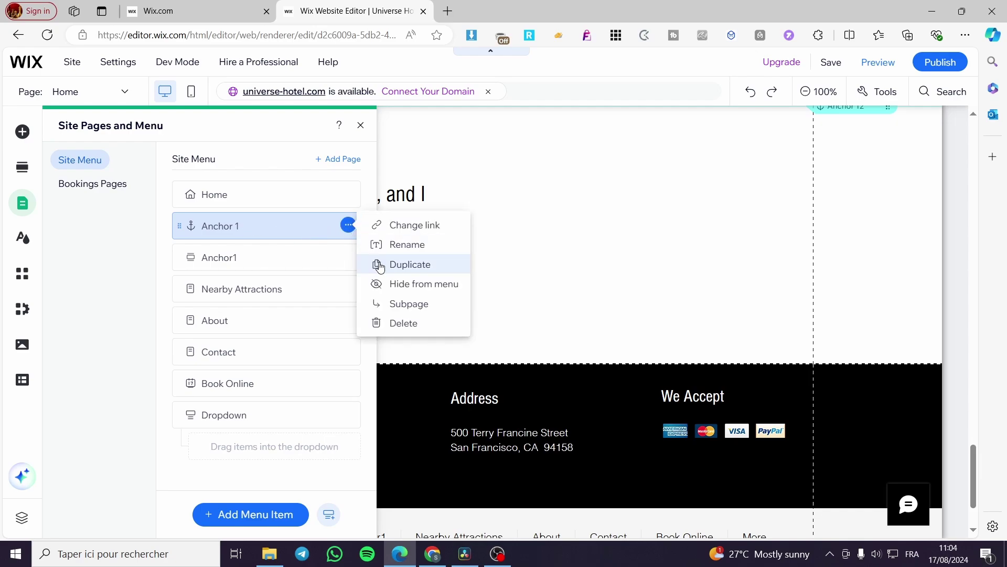
click(405, 244)
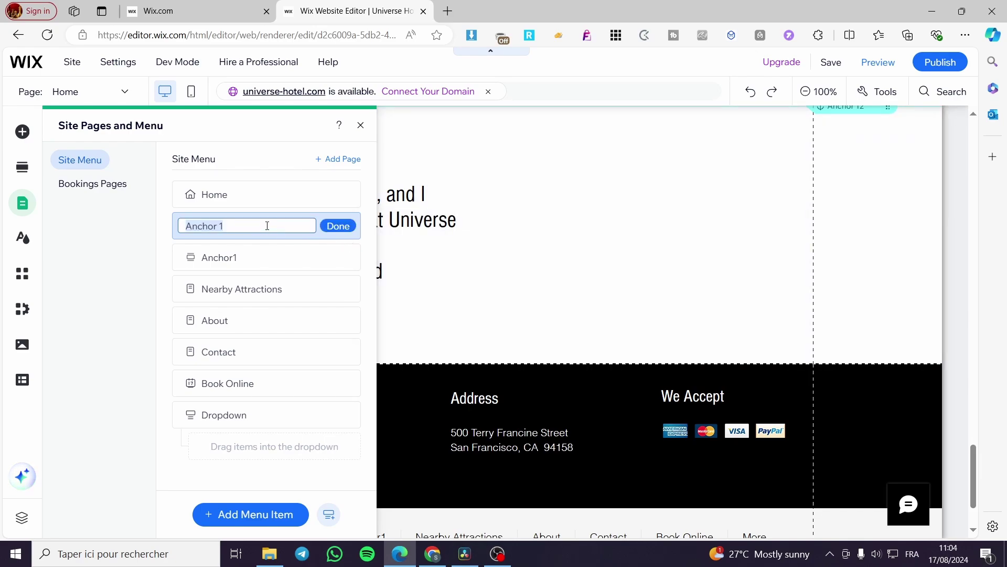
key(Return)
click(349, 225)
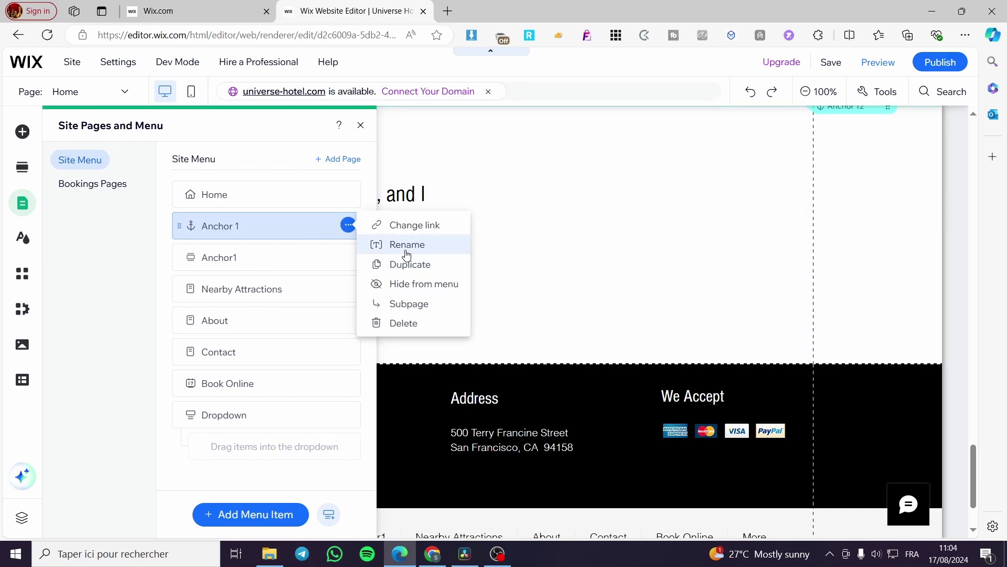
click(404, 244)
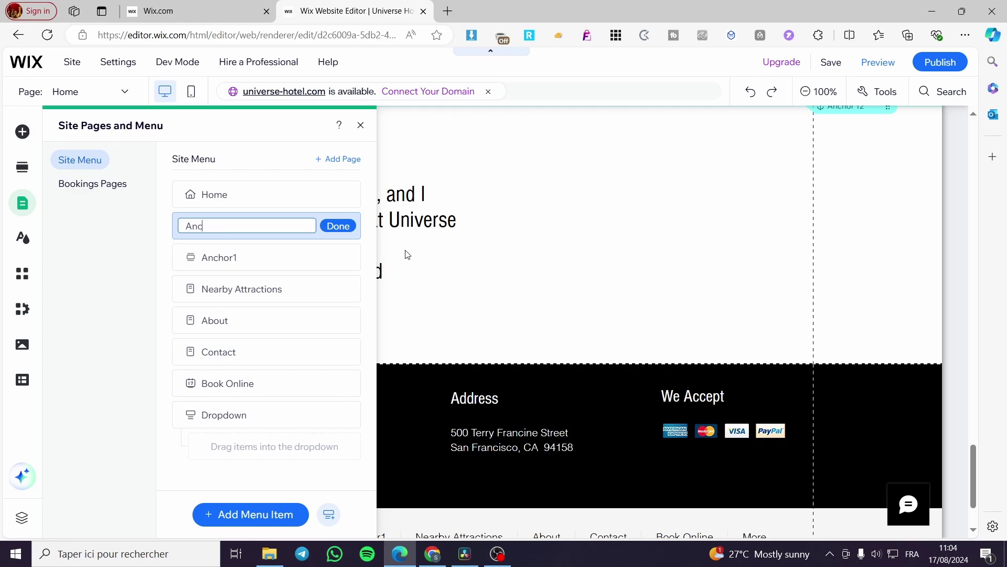
key(Return)
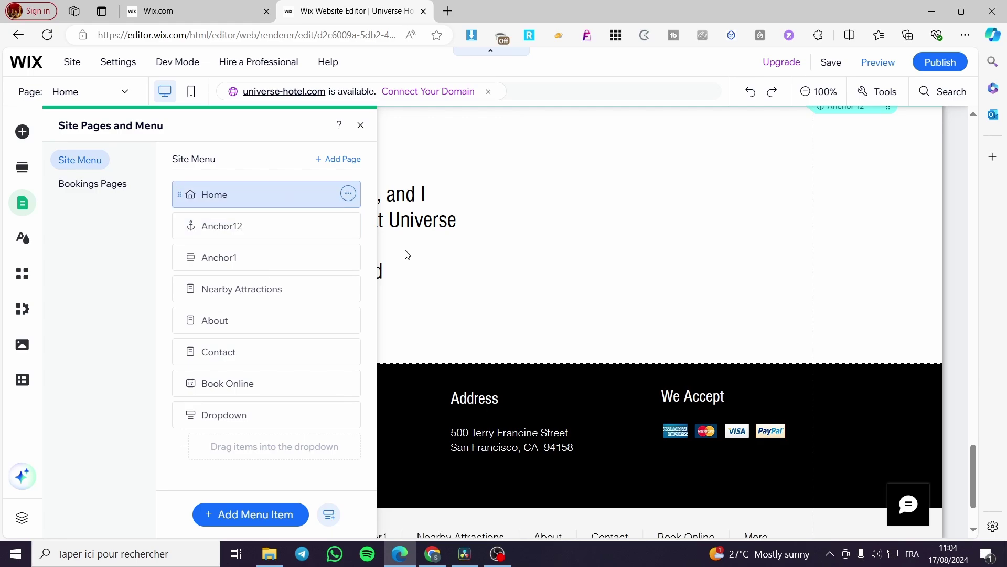
click(247, 230)
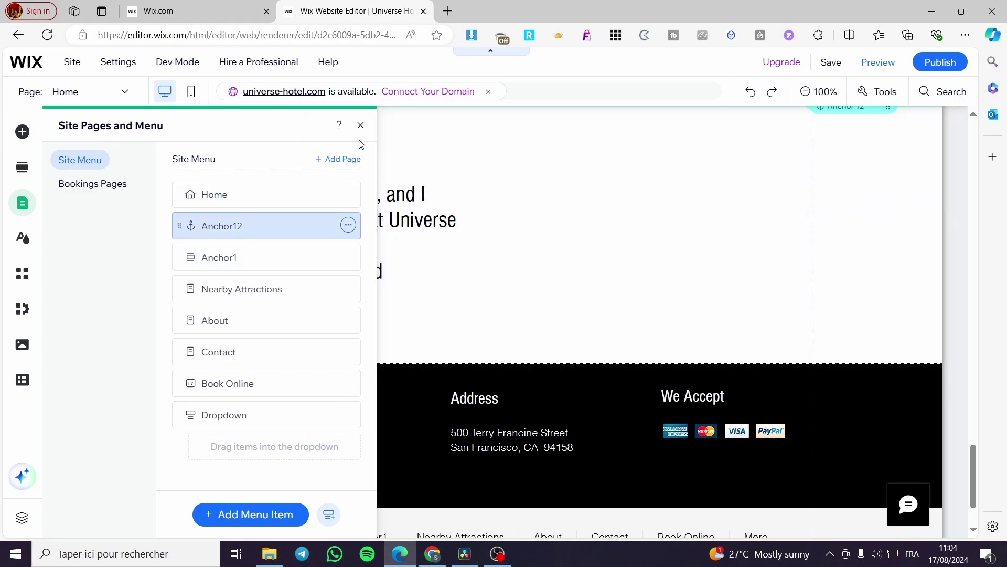
click(387, 135)
- Save the site with Ctrl+S and dismiss the saved confirmation
click(813, 265)
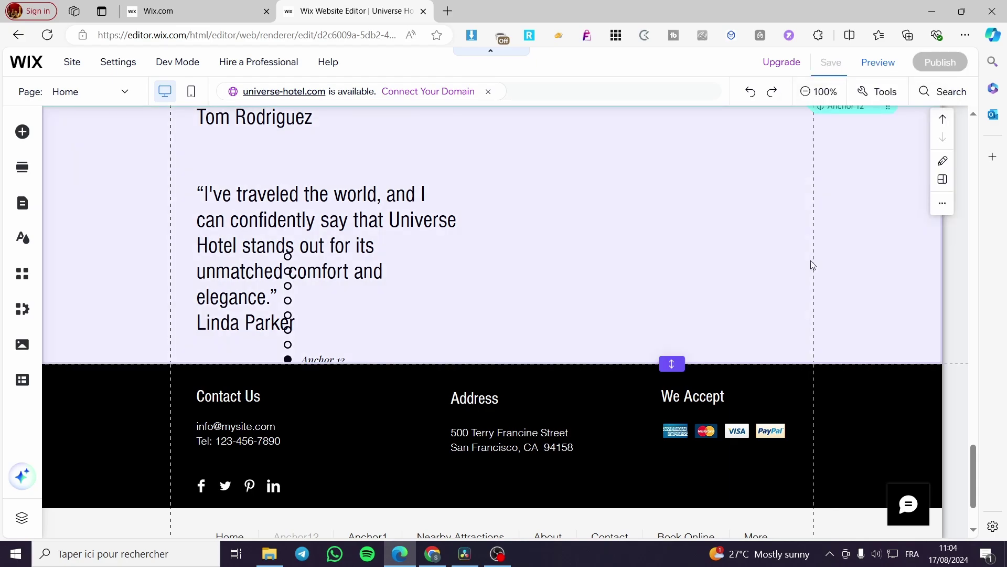
scroll(450, 273, up, 4)
key(ctrl+s)
click(678, 402)
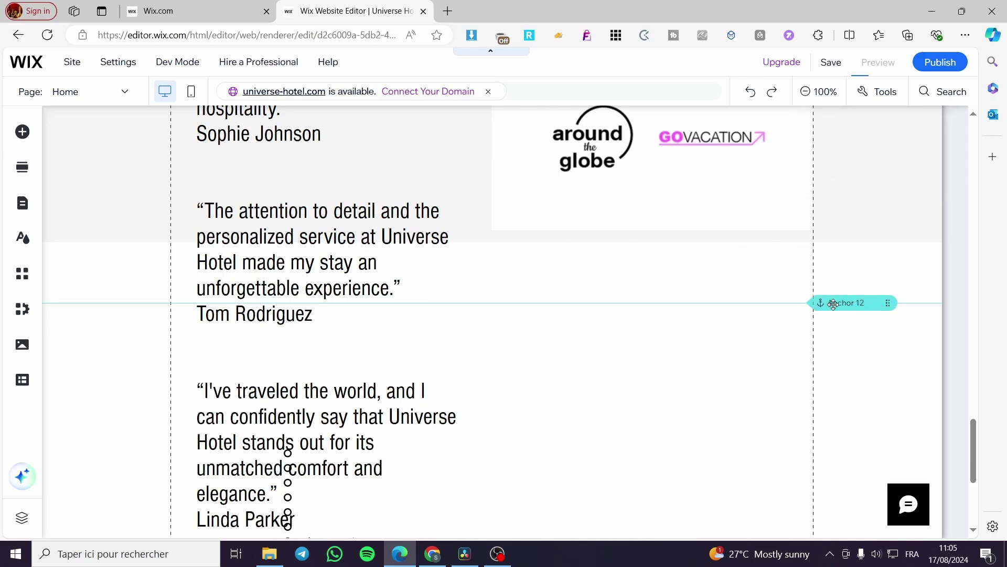
- In preview, follow Anchor12 to its anchor above the footer, then scroll back to the top
key(ctrl+shift+p)
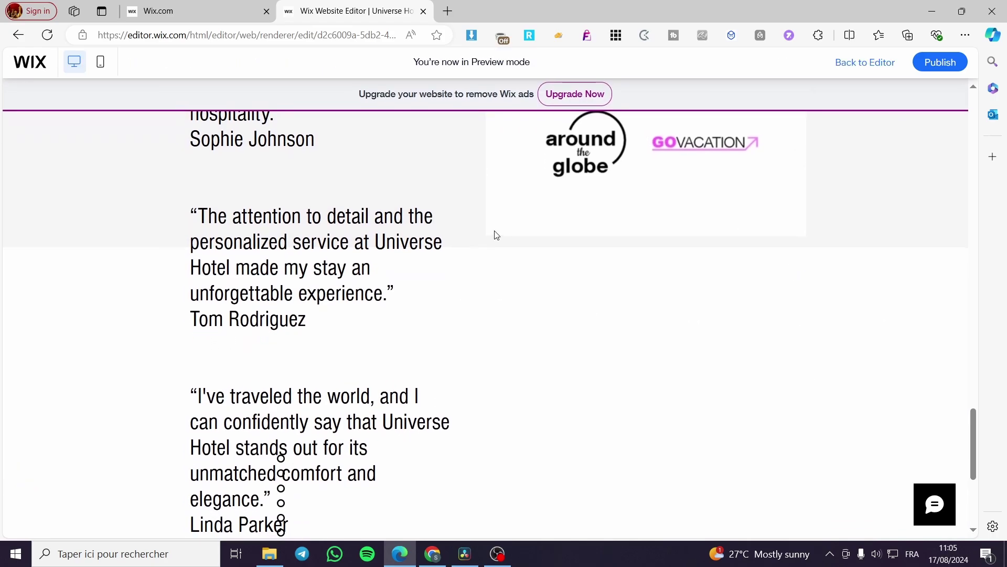
drag(974, 444, 989, 110)
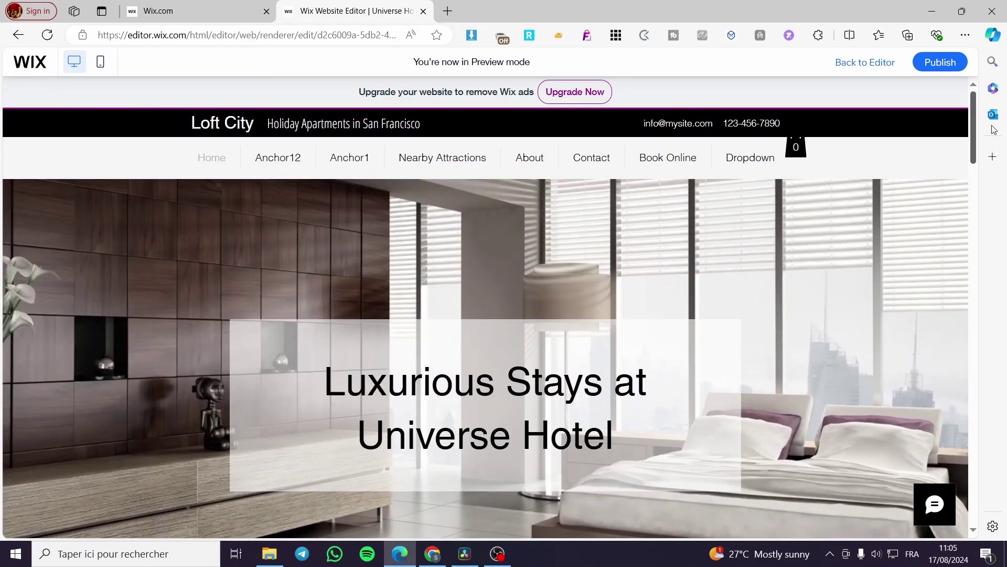
click(273, 158)
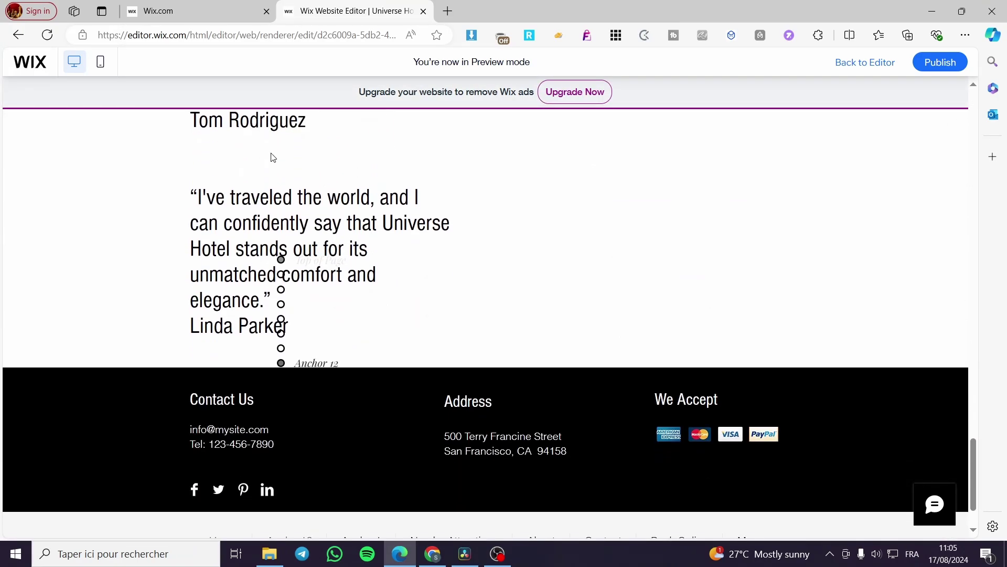
scroll(349, 259, up, 3)
scroll(524, 261, down, 2)
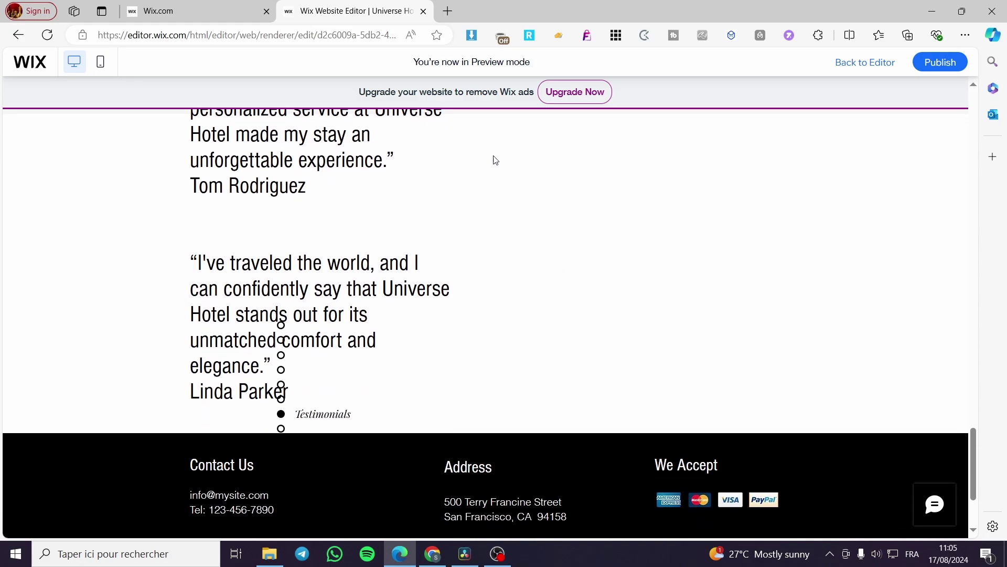
scroll(577, 220, up, 3)
scroll(682, 336, up, 3)
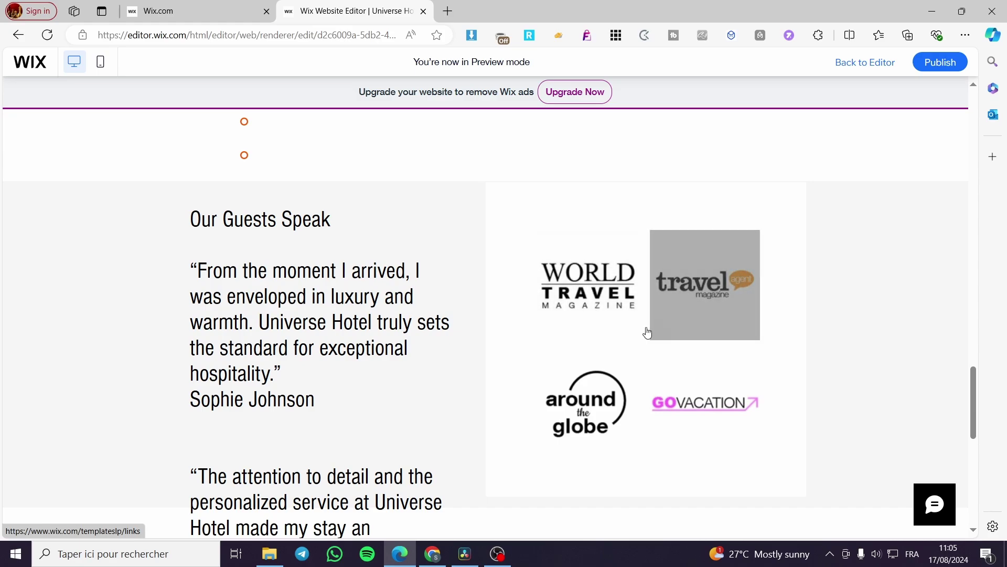
scroll(326, 355, up, 10)
scroll(445, 348, up, 15)
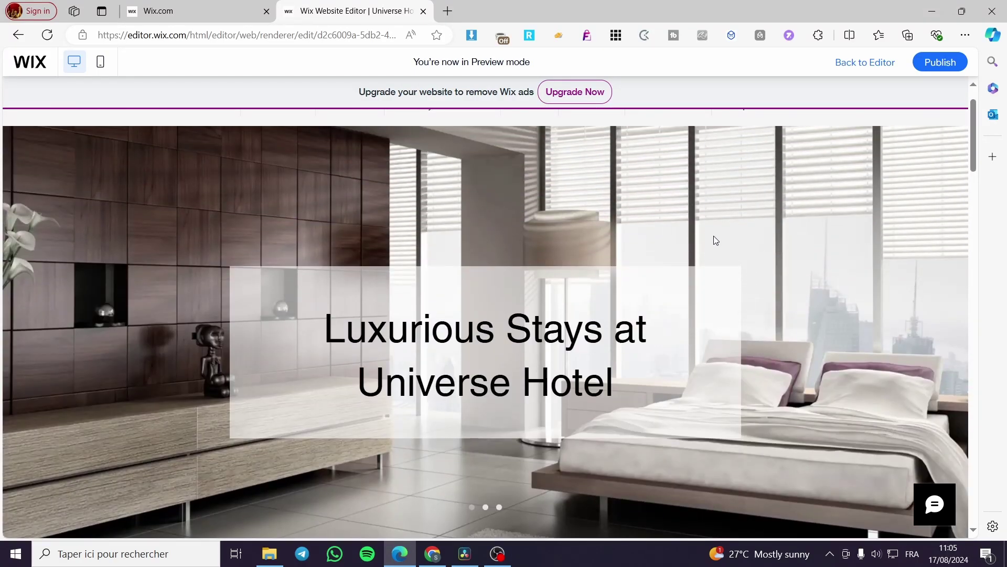
scroll(552, 271, up, 1)
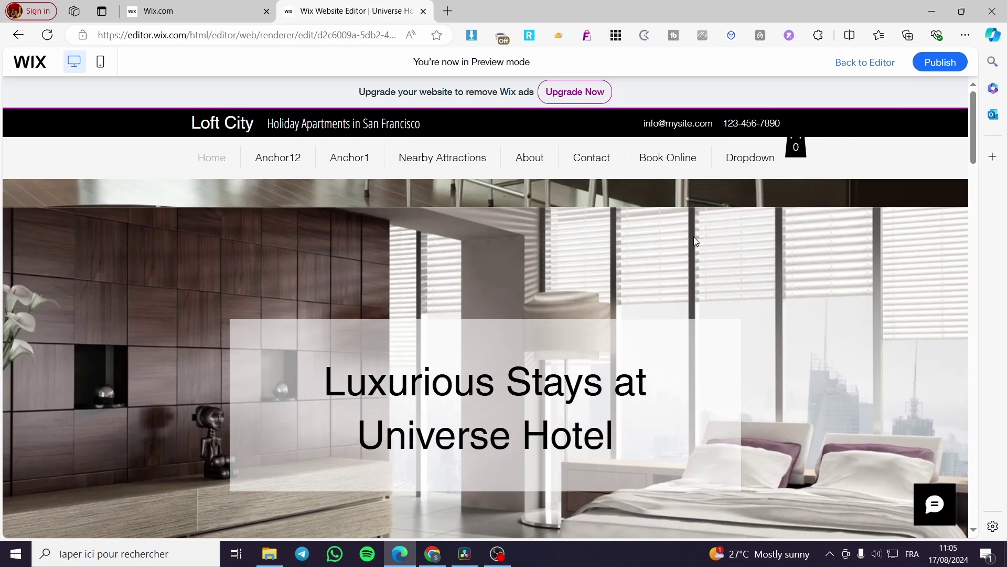